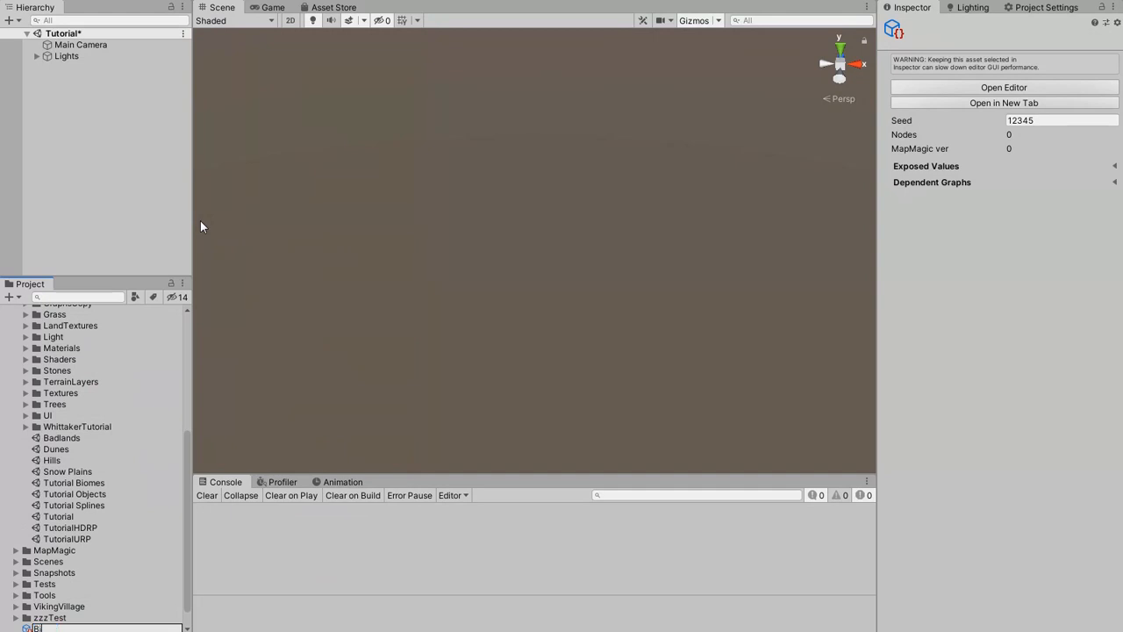
# - Name the new graph asset Biomes and place it in the scene to create a MapMagic object
pyautogui.press('Return')
pyautogui.moveTo(124, 629); pyautogui.dragTo(479, 281)
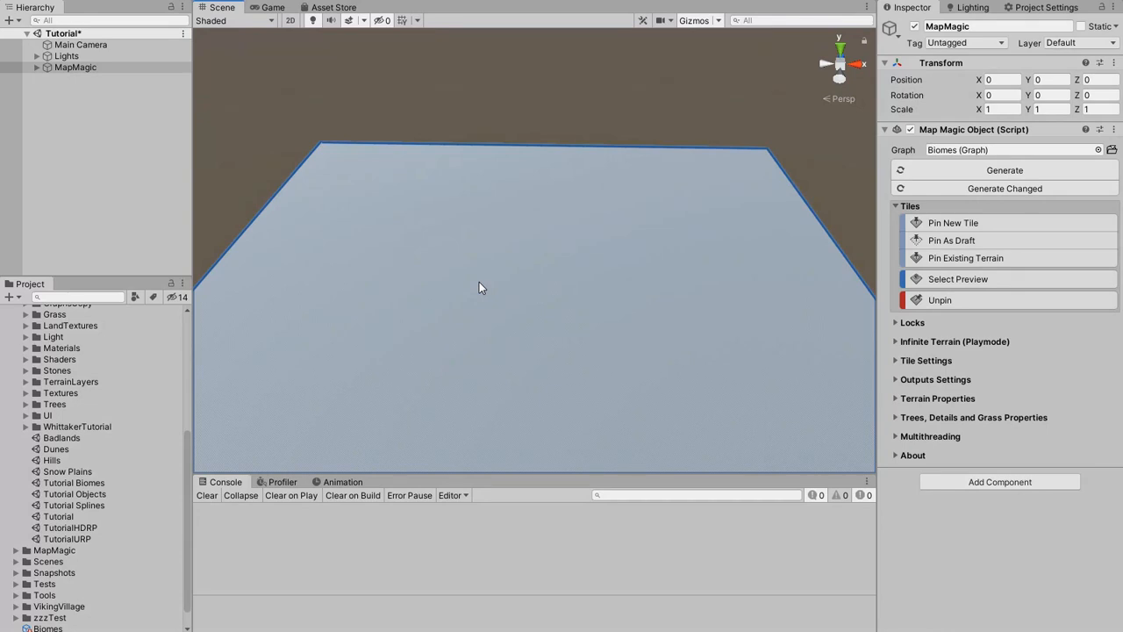
# - Expand the Demo Graphs folder and assign Badlands, SimpleGraph and SnowPlains in turn to the MapMagic object, inspecting each terrain
pyautogui.moveTo(187, 522); pyautogui.dragTo(182, 440)
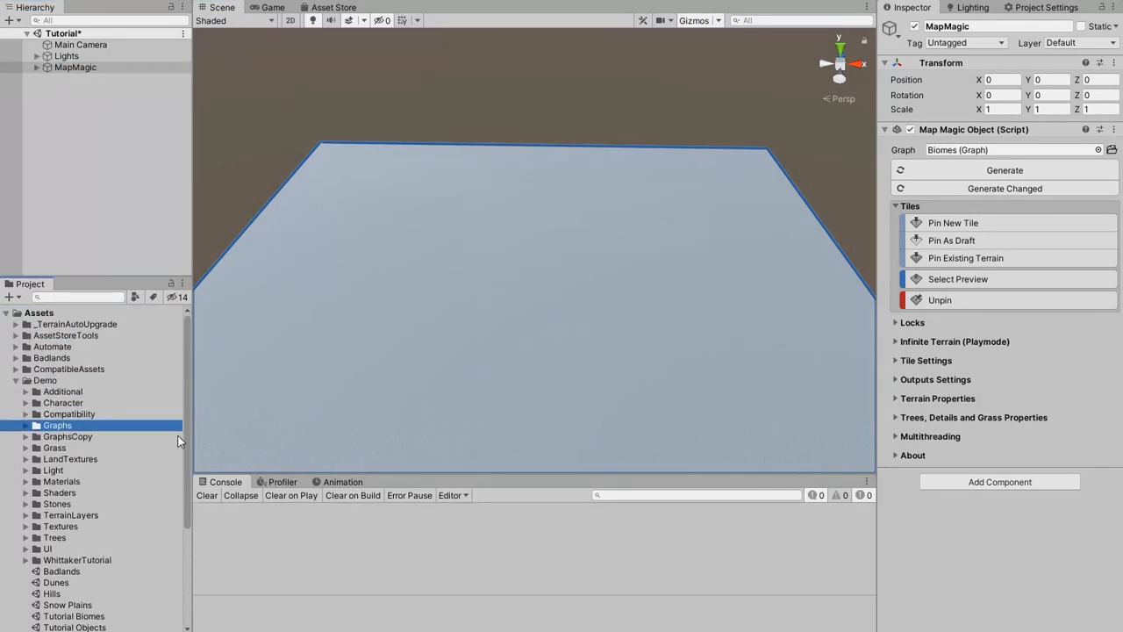
pyautogui.click(26, 426)
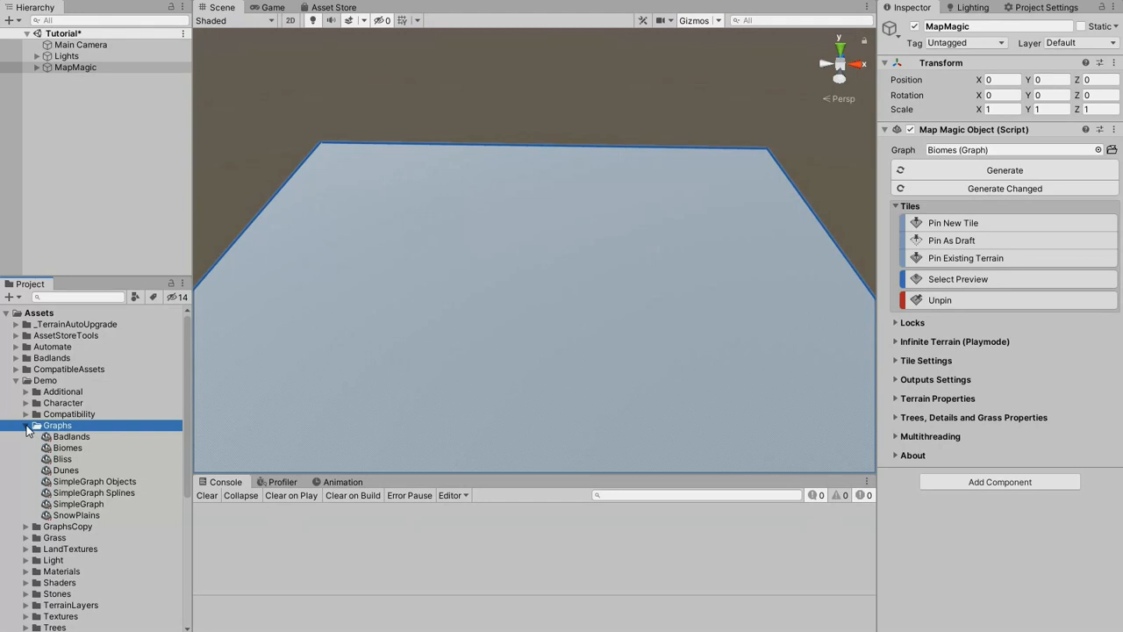
pyautogui.moveTo(48, 438); pyautogui.dragTo(1014, 153)
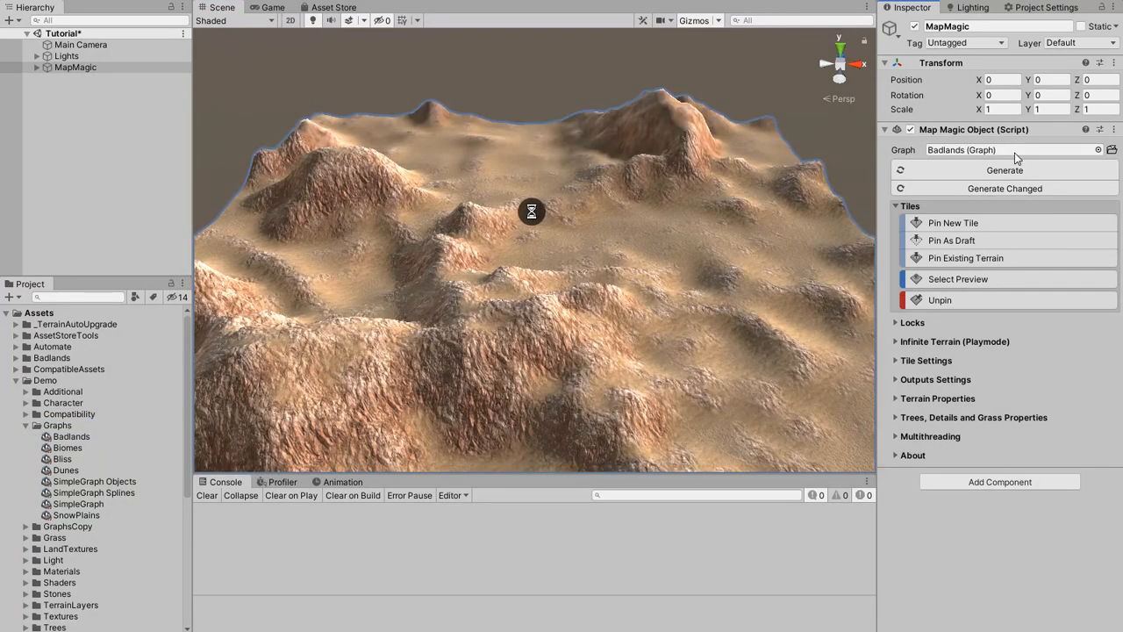
pyautogui.moveTo(685, 388)
pyautogui.keyDown('alt'); pyautogui.mouseDown()
pyautogui.moveTo(868, 384)
pyautogui.moveTo(663, 391)
pyautogui.mouseUp(); pyautogui.keyUp('alt')
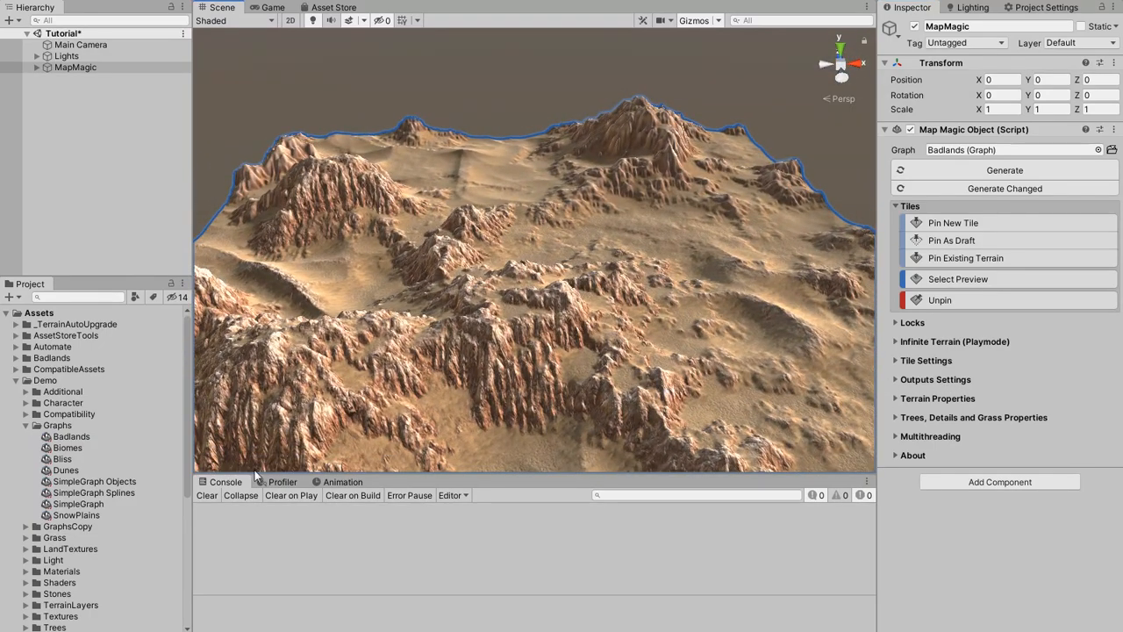
pyautogui.moveTo(104, 504); pyautogui.dragTo(982, 156)
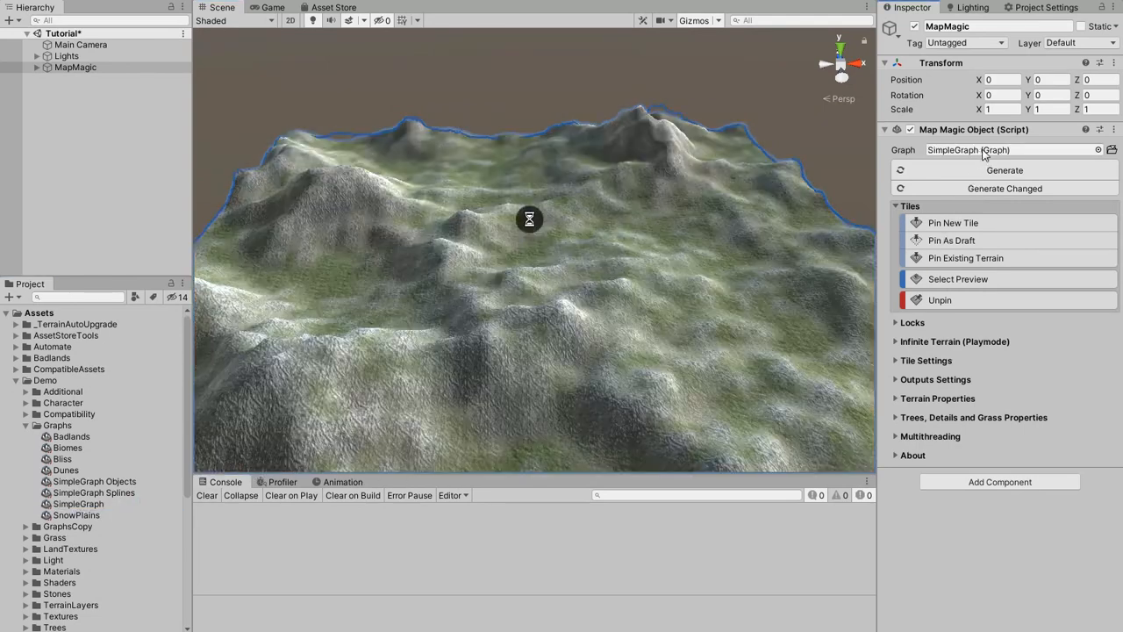
pyautogui.moveTo(815, 239)
pyautogui.keyDown('alt'); pyautogui.mouseDown()
pyautogui.moveTo(637, 260)
pyautogui.moveTo(967, 255)
pyautogui.moveTo(819, 255)
pyautogui.mouseUp(); pyautogui.keyUp('alt')
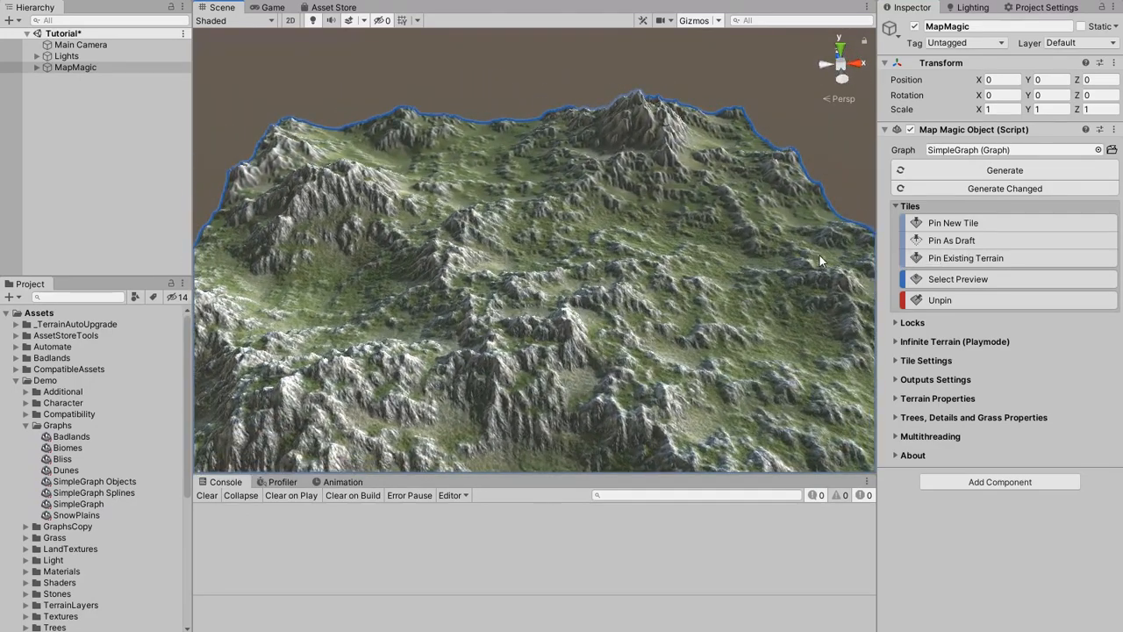
pyautogui.moveTo(95, 516); pyautogui.dragTo(1003, 151)
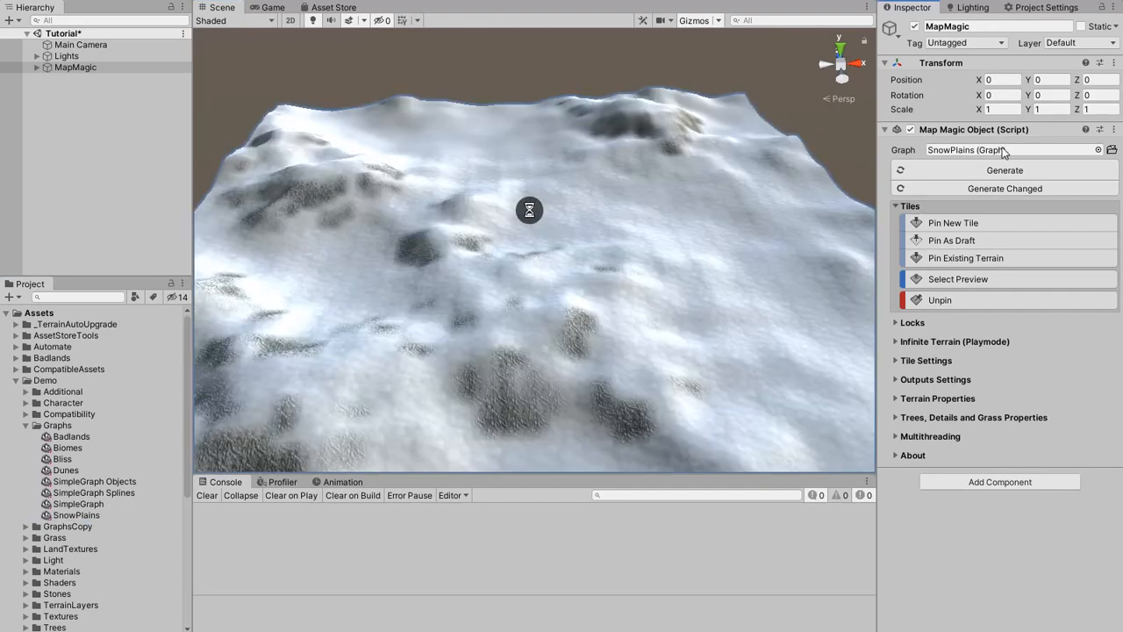
pyautogui.moveTo(787, 255)
pyautogui.keyDown('alt'); pyautogui.mouseDown()
pyautogui.moveTo(609, 271)
pyautogui.moveTo(890, 255)
pyautogui.moveTo(789, 261)
pyautogui.mouseUp(); pyautogui.keyUp('alt')
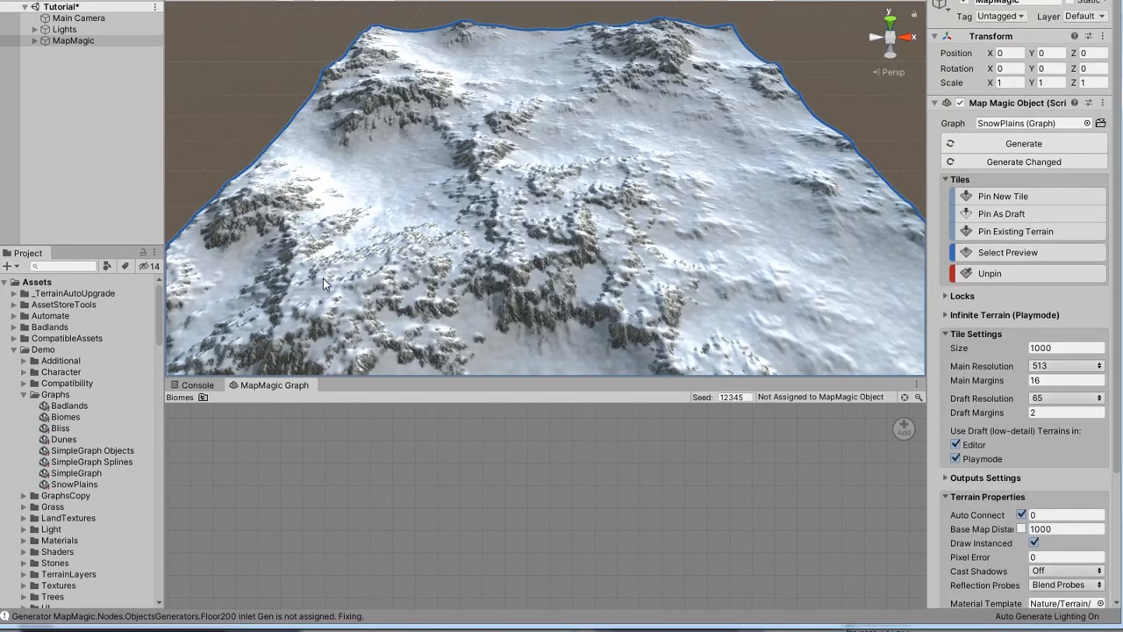
# - Cycle the MapMagic object's graph through Badlands, SimpleGraph and SnowPlains once more to compare the terrains
pyautogui.moveTo(76, 406); pyautogui.dragTo(1009, 127)
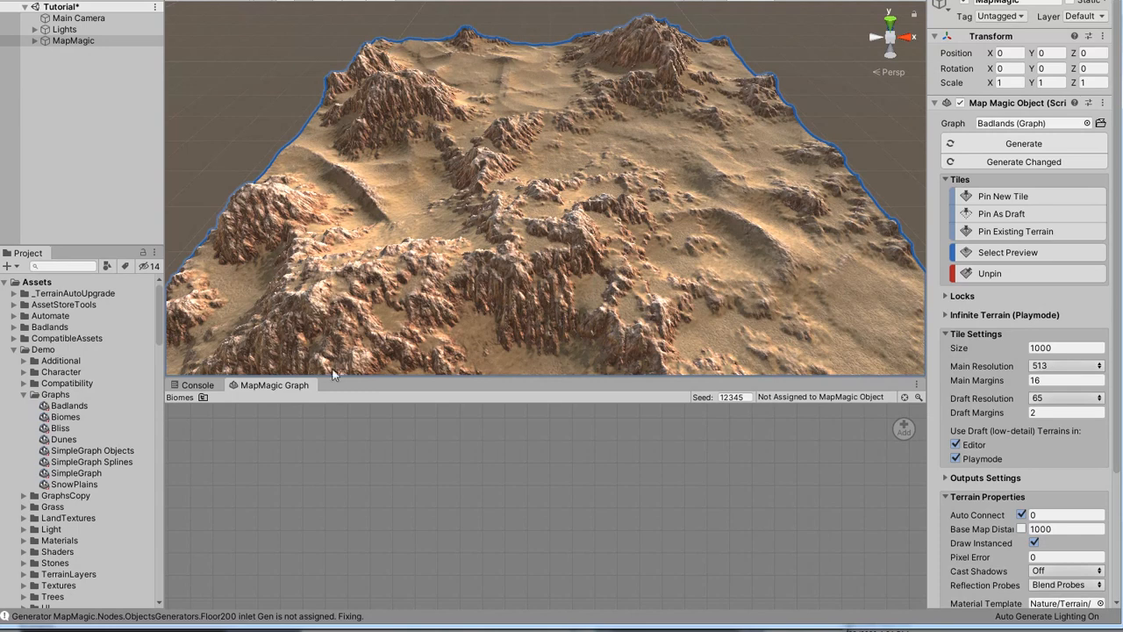
pyautogui.click(81, 474)
pyautogui.moveTo(81, 473); pyautogui.dragTo(1024, 129)
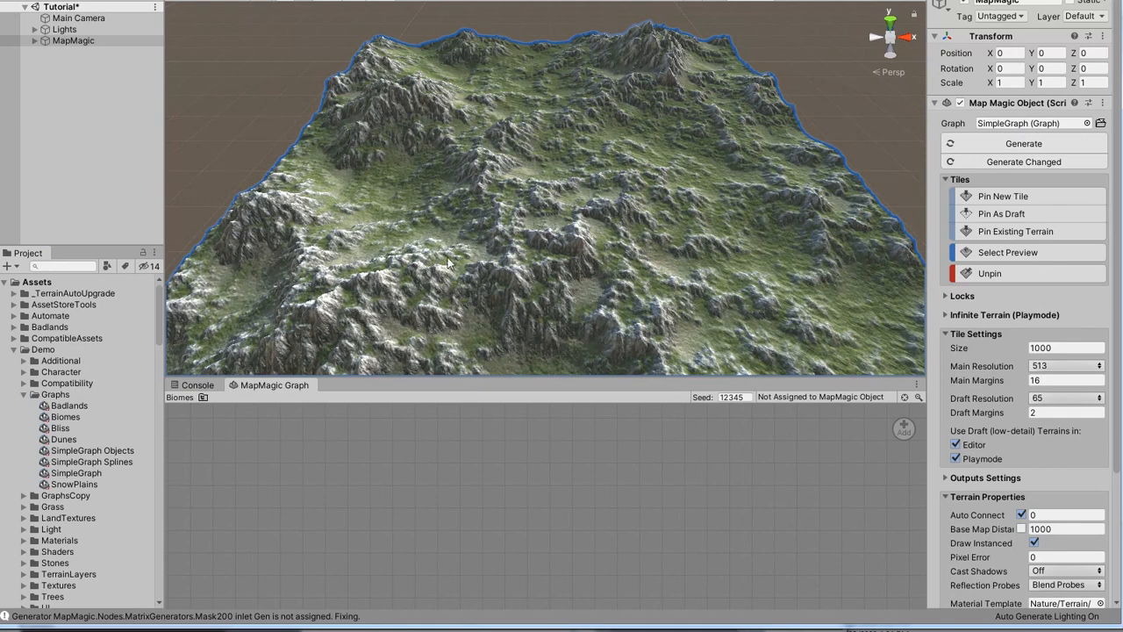
pyautogui.moveTo(74, 484); pyautogui.dragTo(1085, 128)
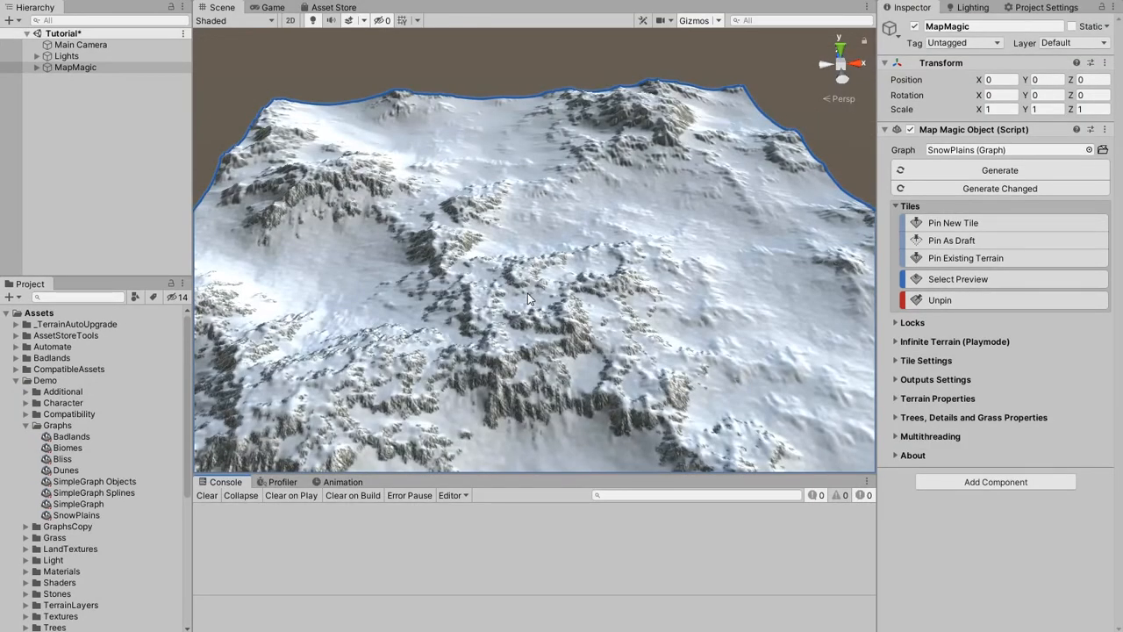
# - Assign the Biomes graph back to the MapMagic object and pin three new tiles in a row behind the existing one
pyautogui.moveTo(185, 436); pyautogui.dragTo(190, 558)
pyautogui.moveTo(55, 625); pyautogui.dragTo(972, 155)
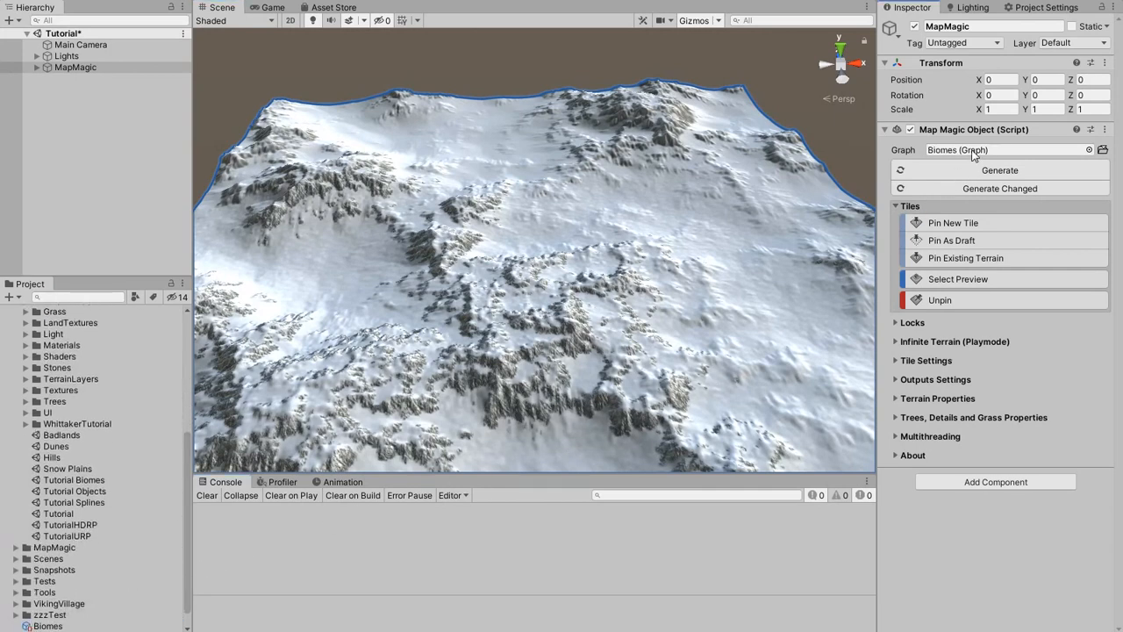
pyautogui.scroll(-10, 602, 226)
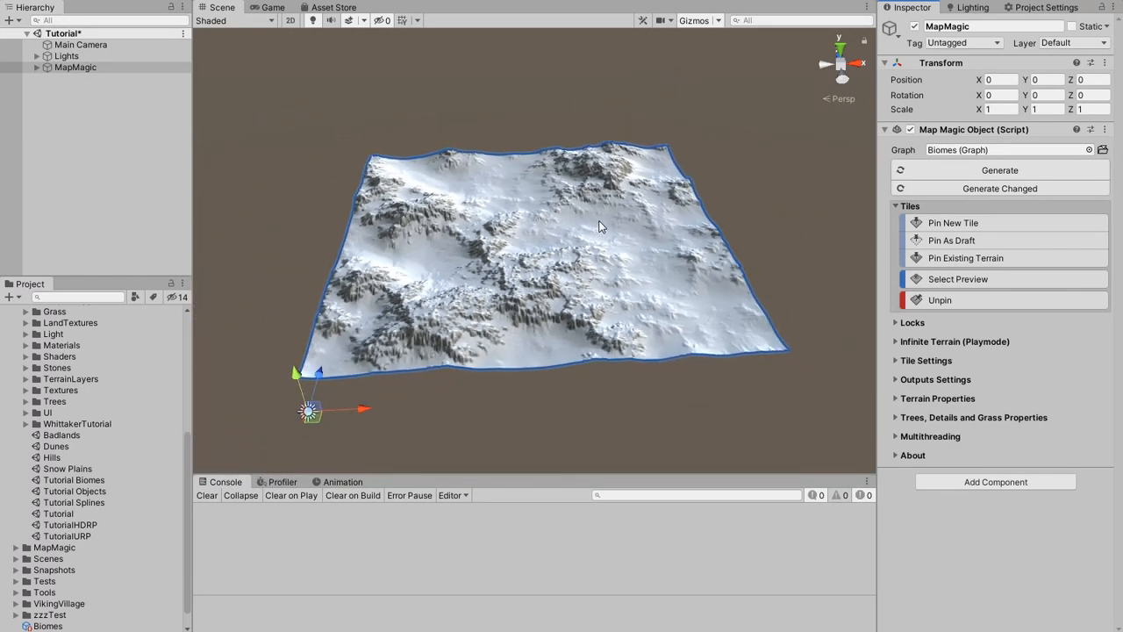
pyautogui.moveTo(600, 226); pyautogui.dragTo(596, 185, button='right')
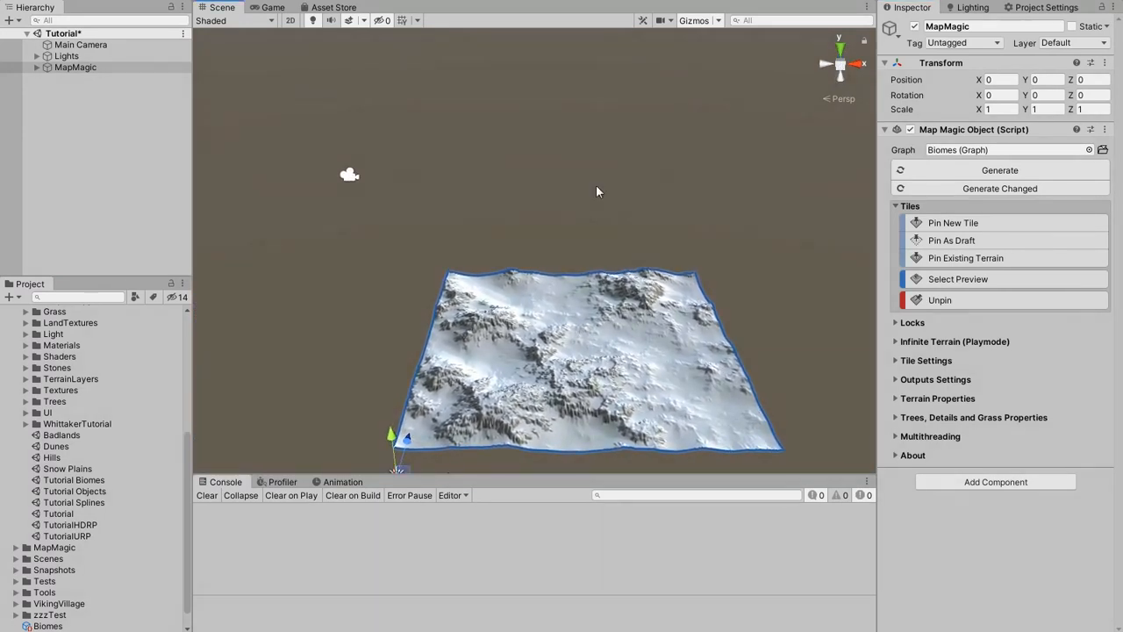
pyautogui.click(953, 223)
pyautogui.click(601, 234)
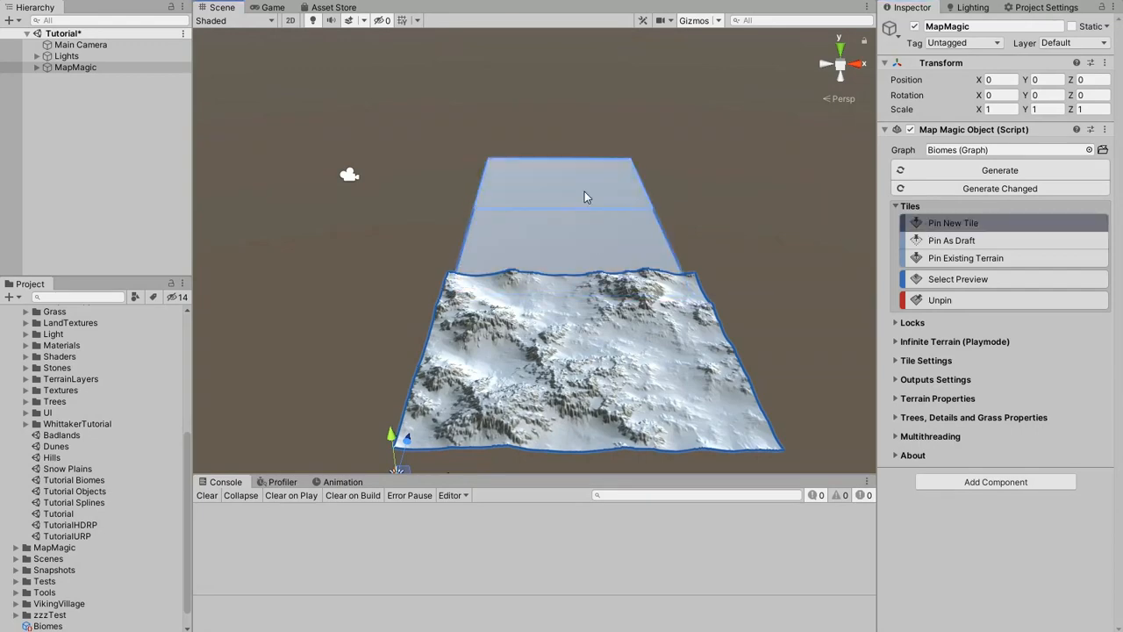
pyautogui.click(584, 191)
pyautogui.click(575, 143)
pyautogui.click(928, 226)
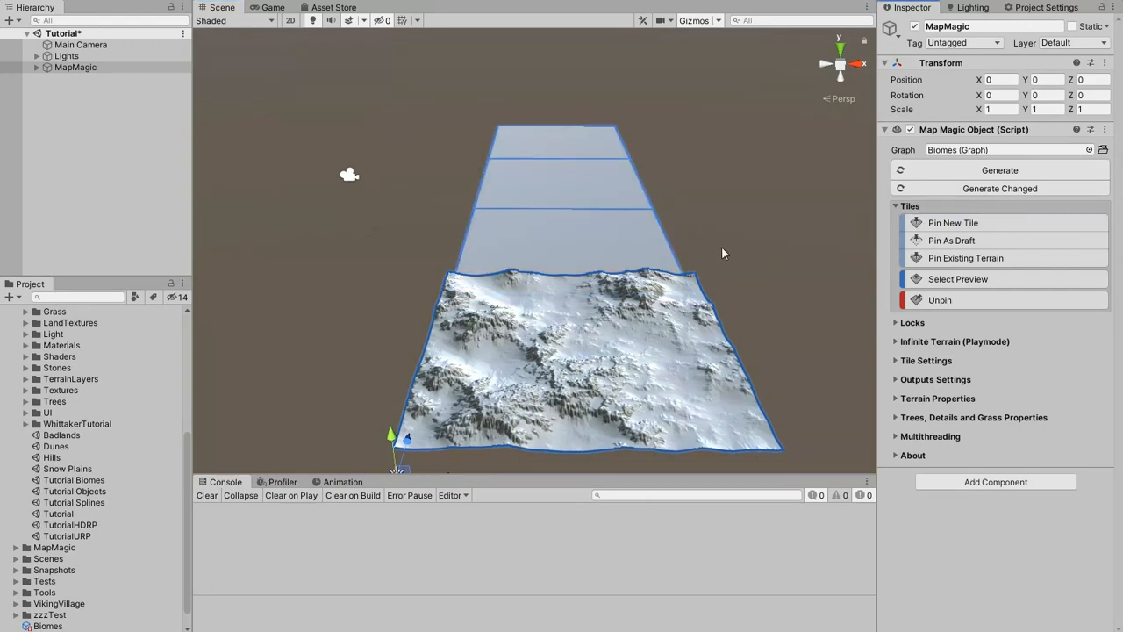
# - Open the Biomes graph in the graph editor and dock its window beside the Console, below the scene
pyautogui.keyDown('alt'); pyautogui.moveTo(379, 257); pyautogui.dragTo(715, 298); pyautogui.keyUp('alt')
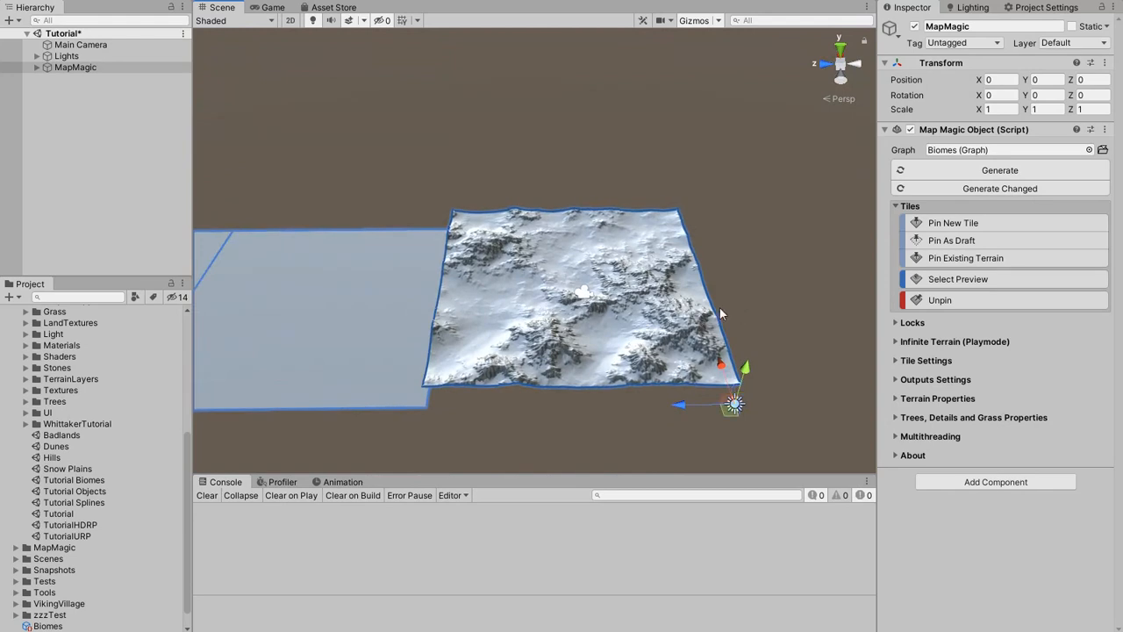
pyautogui.moveTo(316, 305); pyautogui.dragTo(717, 294, button='middle')
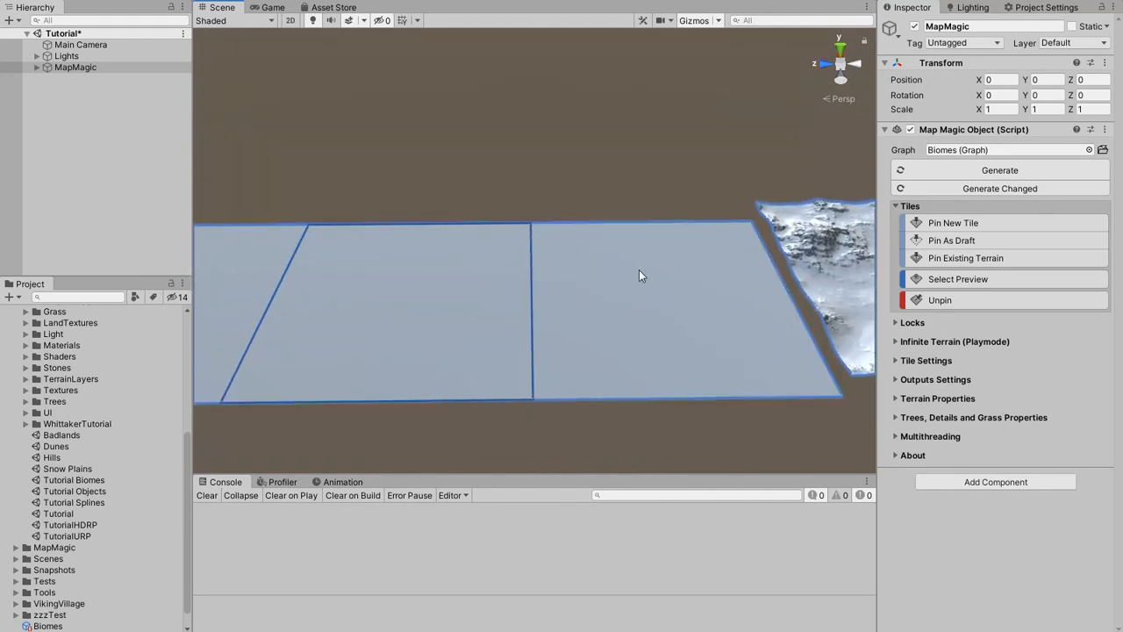
pyautogui.click(1102, 151)
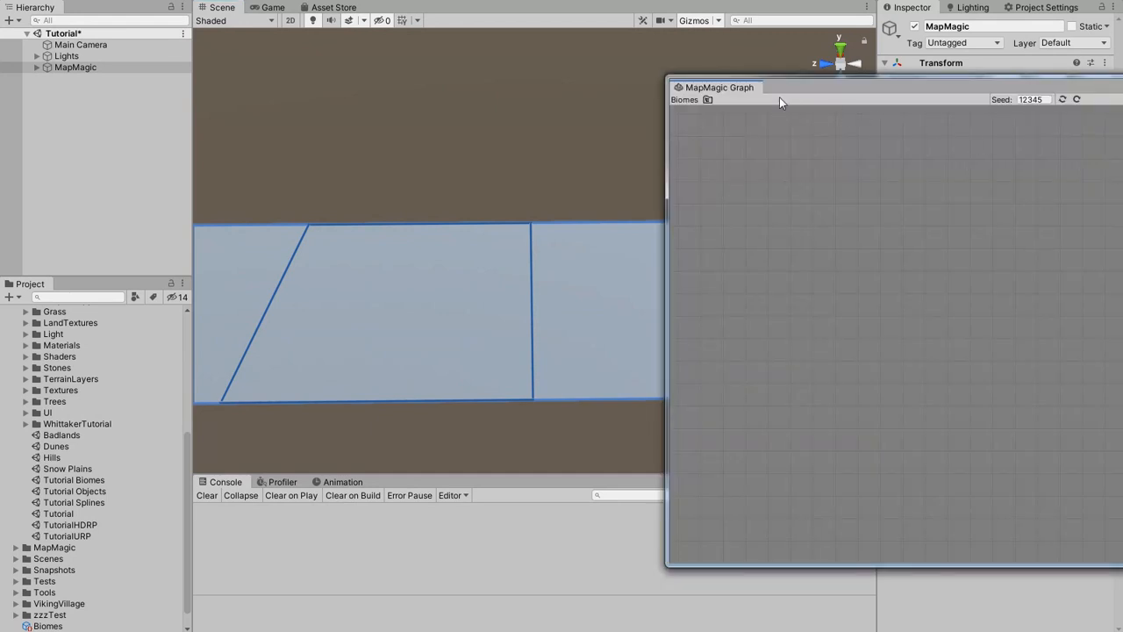
pyautogui.moveTo(720, 87); pyautogui.dragTo(513, 325)
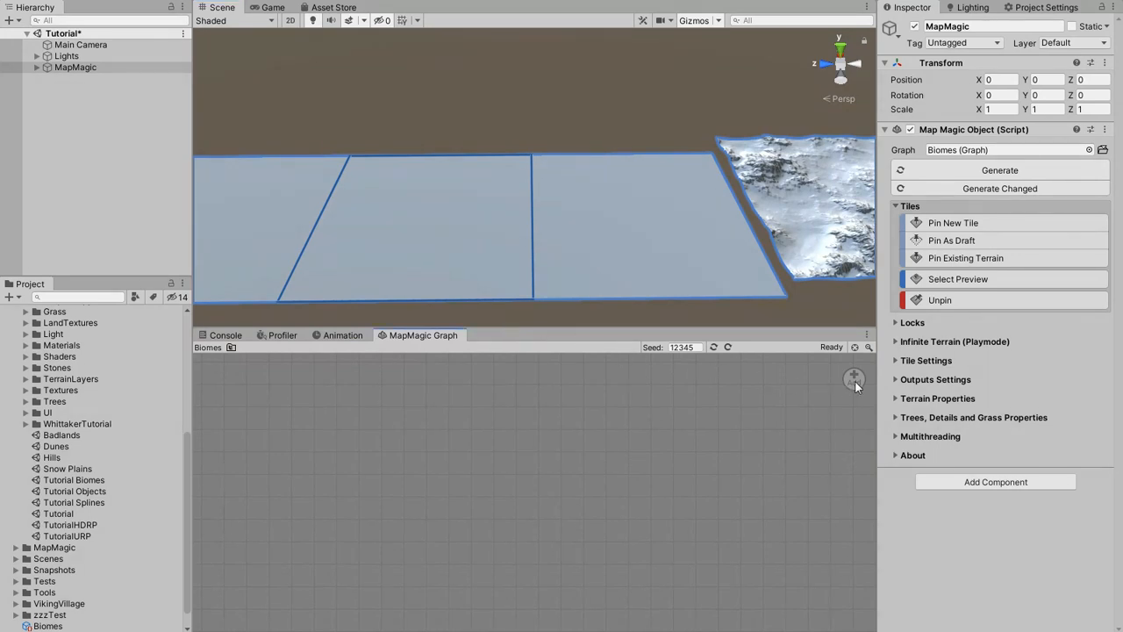
# - Add a Simple Form map generator to the Biomes graph and set its type to Gradient Z
pyautogui.moveTo(853, 382); pyautogui.dragTo(461, 481)
pyautogui.moveTo(489, 488)
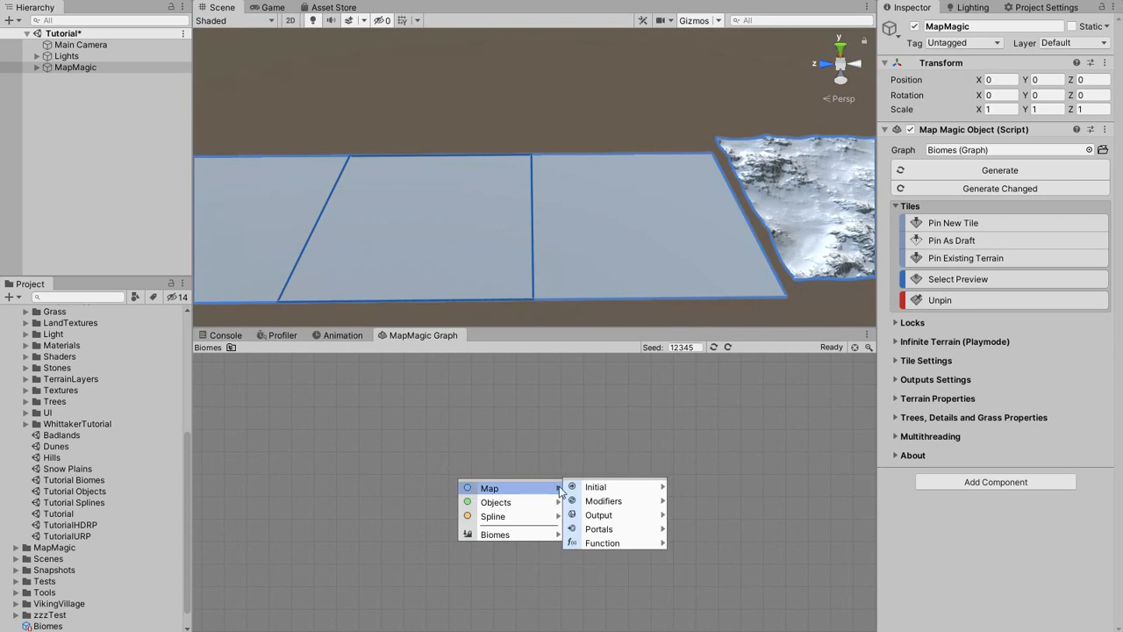
pyautogui.moveTo(588, 489)
pyautogui.click(715, 527)
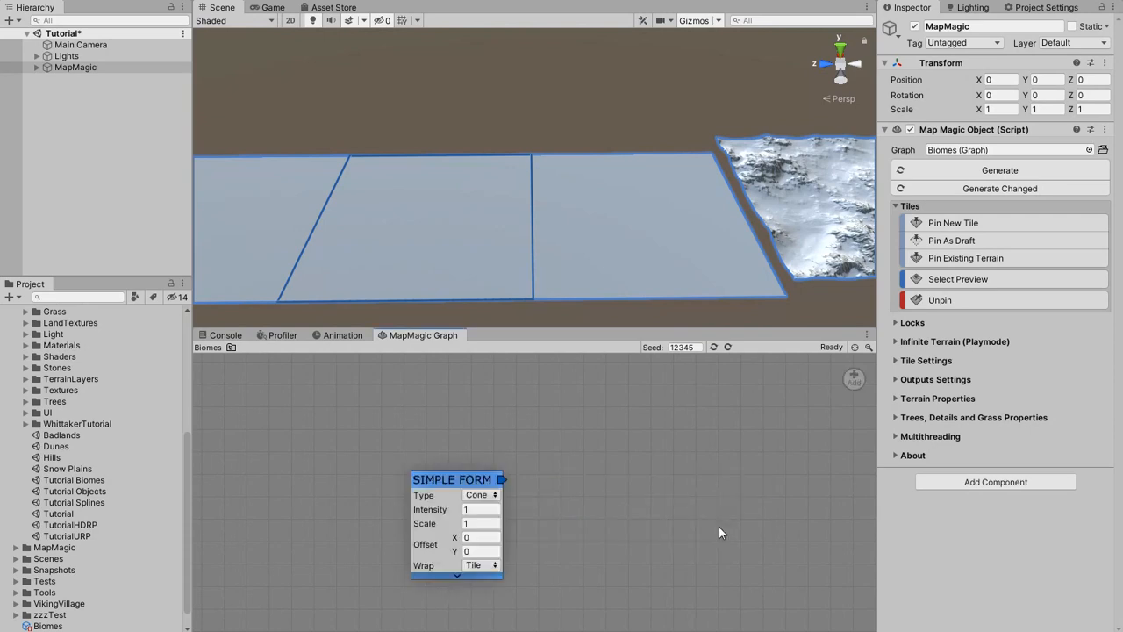
pyautogui.click(480, 495)
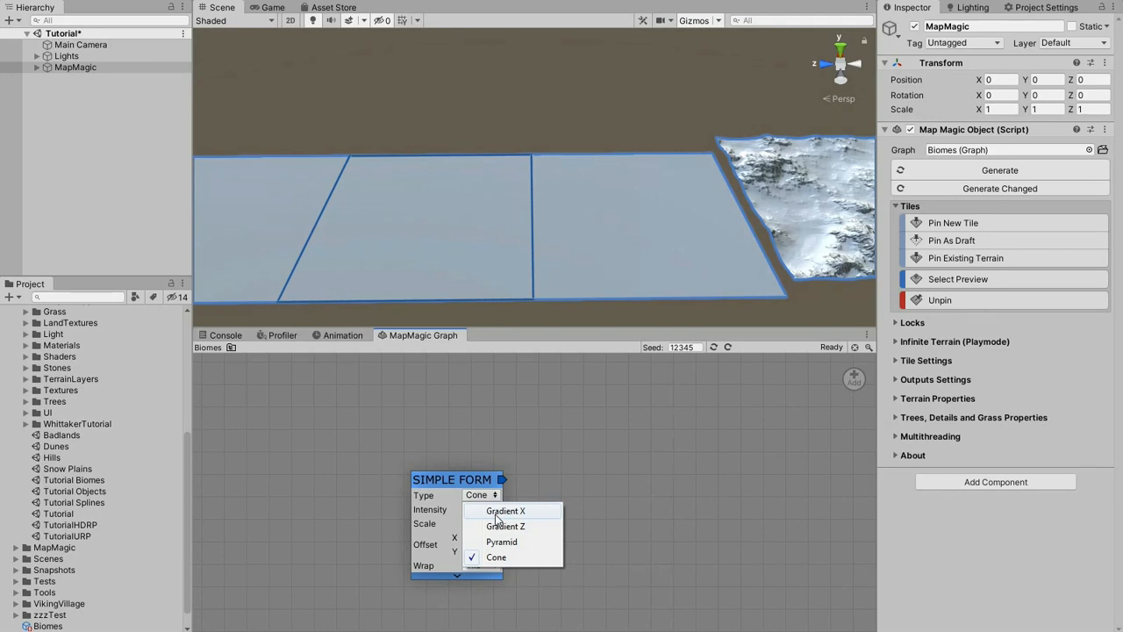
pyautogui.click(497, 526)
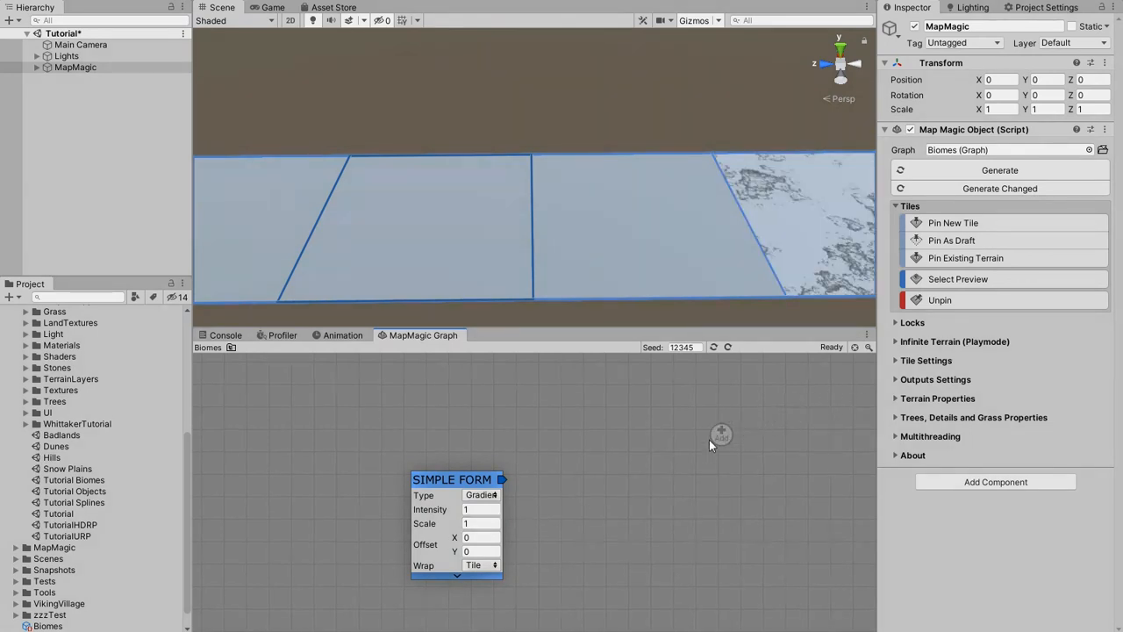
# - Create a Height output node connected to the Simple Form node's outlet
pyautogui.moveTo(502, 479); pyautogui.dragTo(470, 479)
pyautogui.moveTo(496, 515)
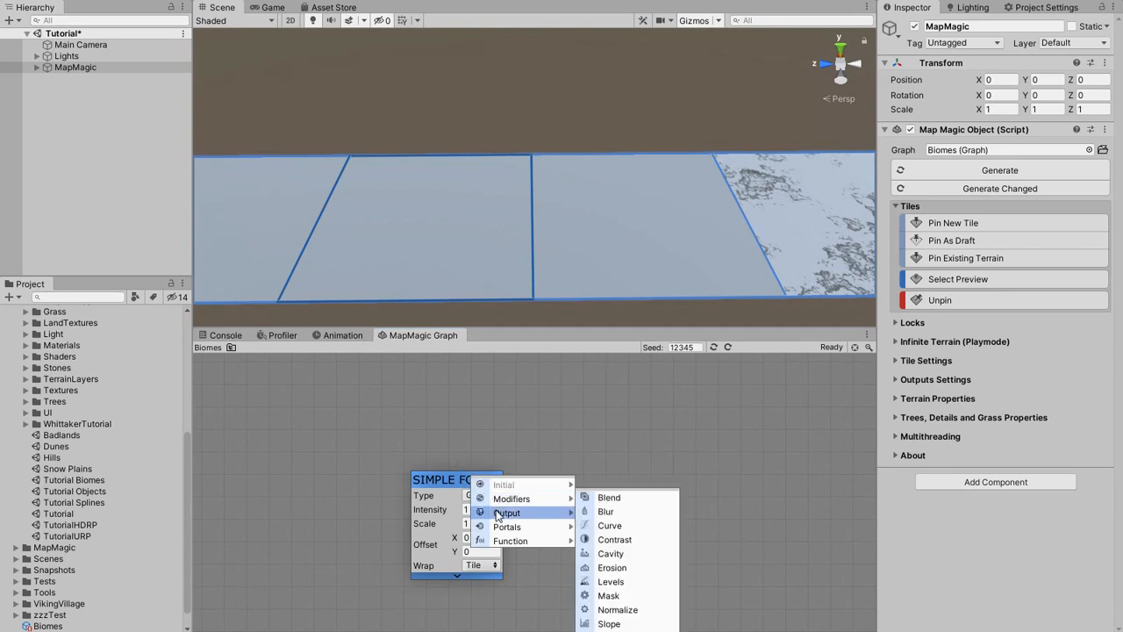
pyautogui.click(612, 510)
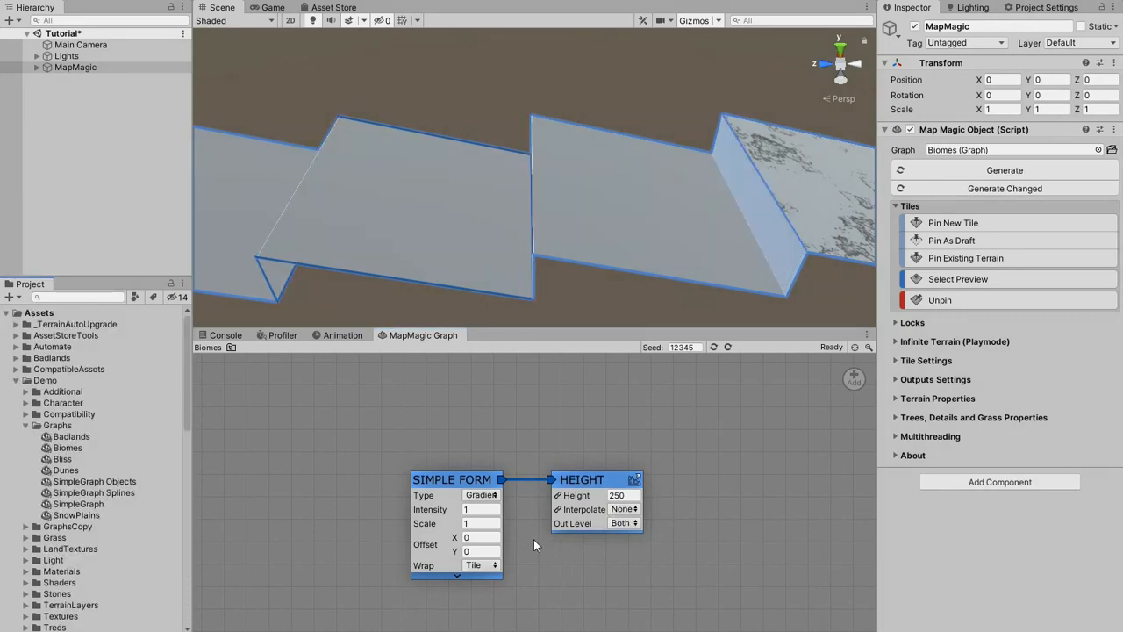
# - Set the Simple Form's wrap mode to Clamp and its scale to 4 so the gradient spans all tiles
pyautogui.click(480, 565)
pyautogui.click(488, 583)
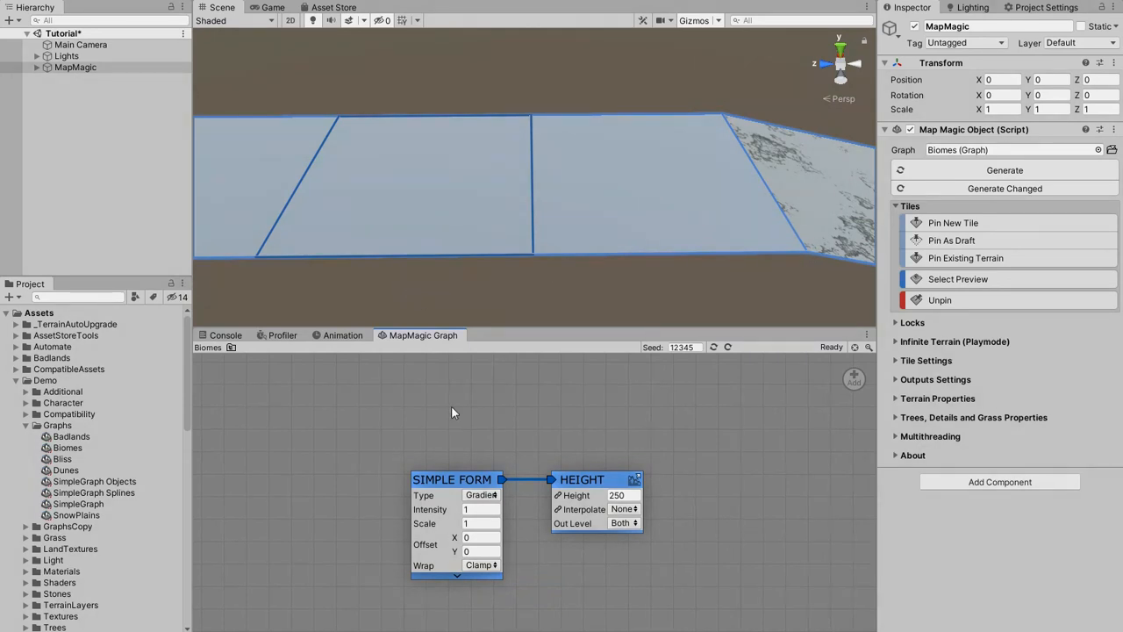
pyautogui.click(481, 523)
pyautogui.write('4')
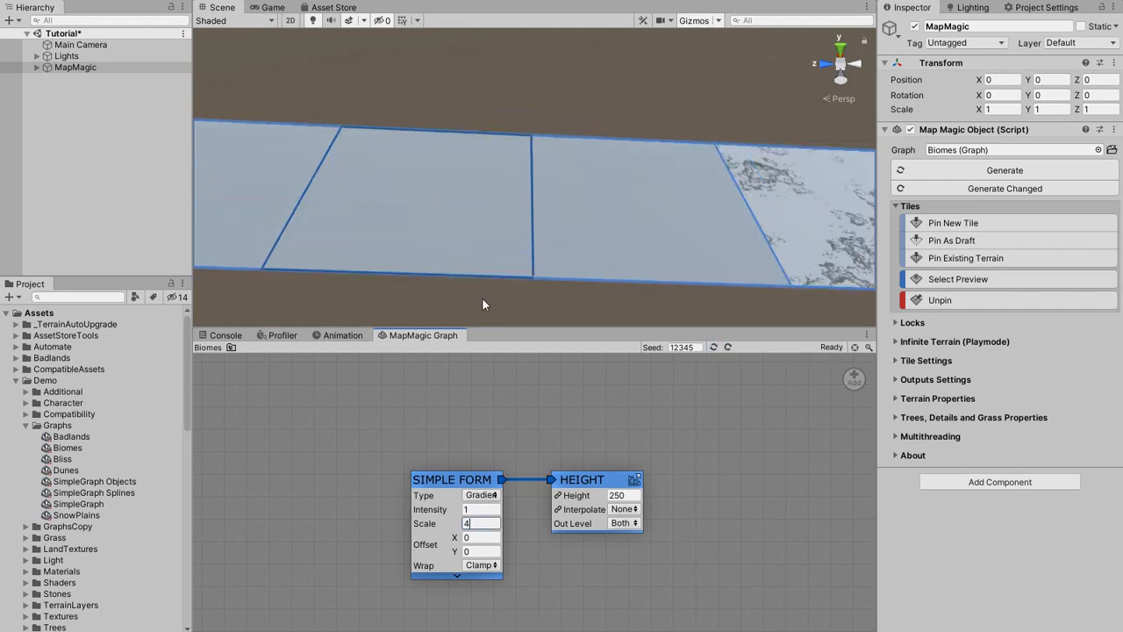
# - Move the Height node away from Simple Form and insert a Levels modifier on the link between them
pyautogui.moveTo(584, 283)
pyautogui.mouseDown(button='right')
pyautogui.moveTo(521, 262)
pyautogui.moveTo(632, 288)
pyautogui.moveTo(669, 281)
pyautogui.moveTo(596, 274)
pyautogui.mouseUp(button='right')
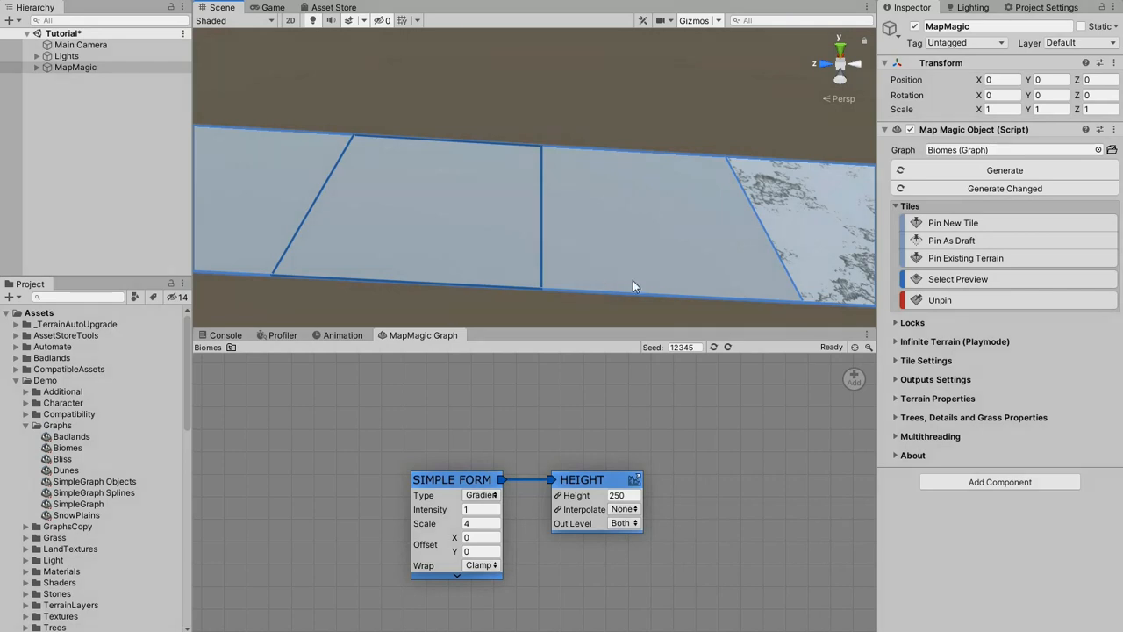
pyautogui.moveTo(591, 485); pyautogui.dragTo(768, 487)
pyautogui.click(614, 480)
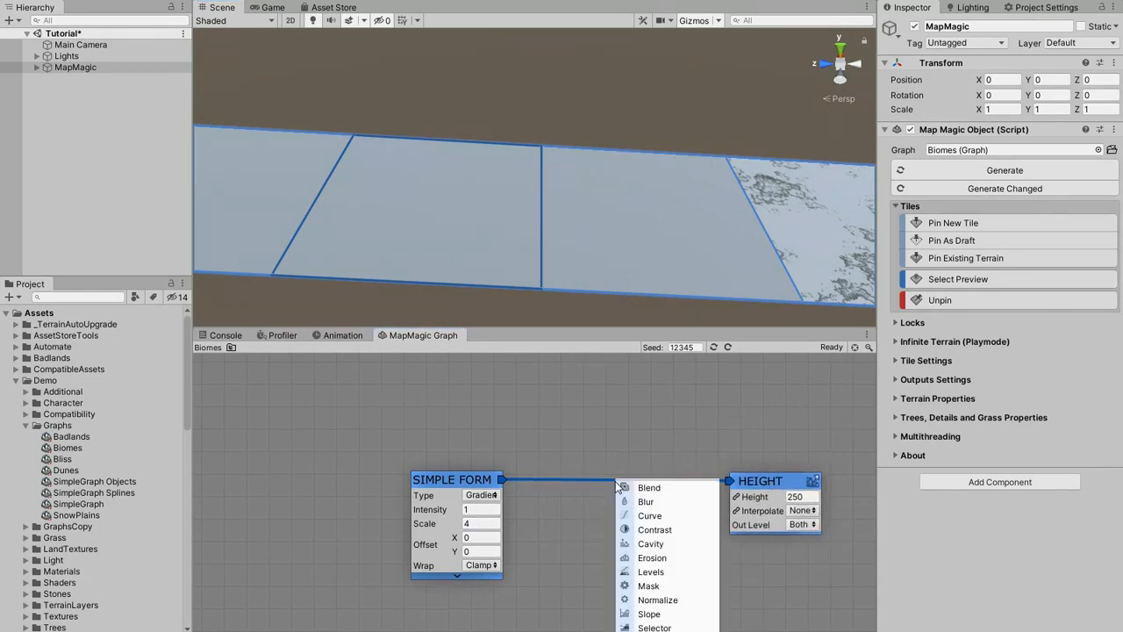
pyautogui.click(640, 575)
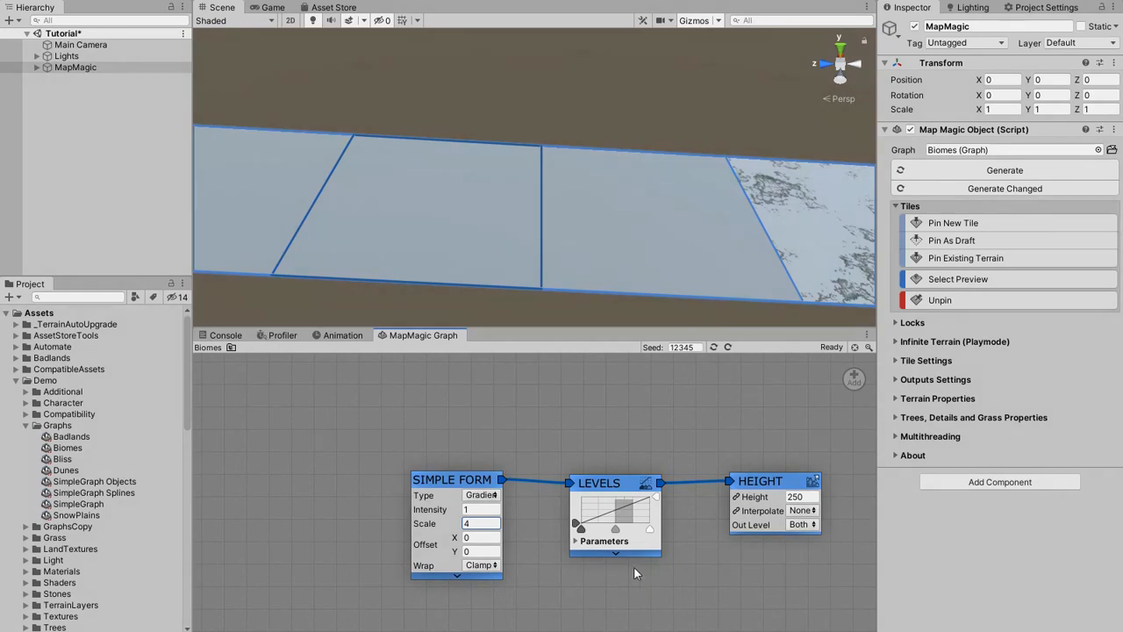
# - Narrow the Levels node's input range to a steep ramp slightly above its midpoint
pyautogui.moveTo(580, 528); pyautogui.dragTo(605, 532)
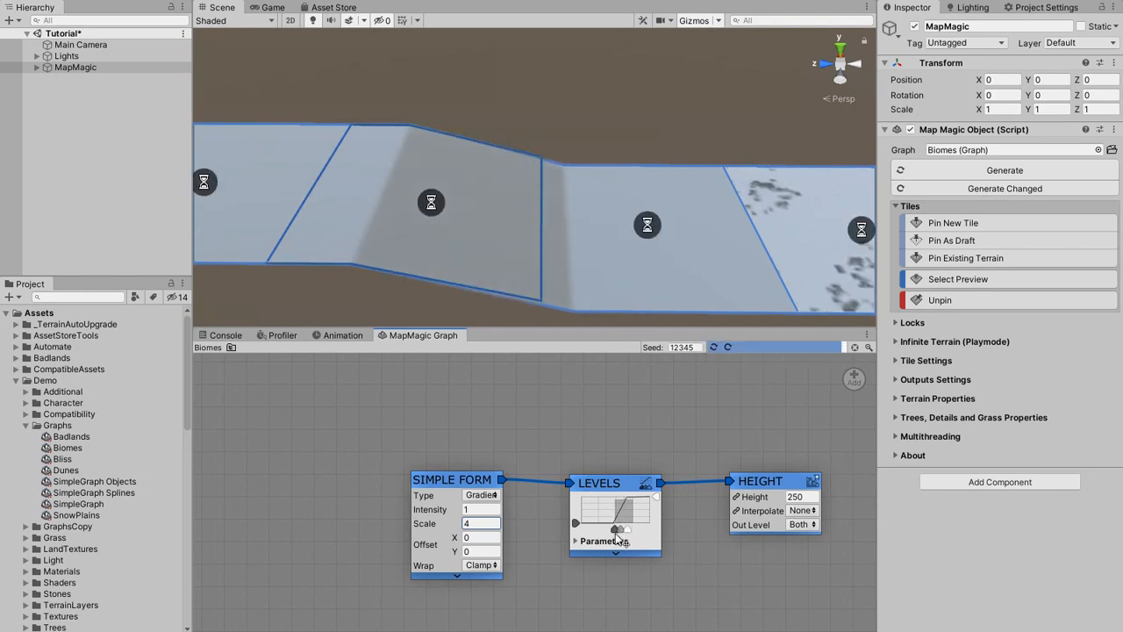
pyautogui.moveTo(613, 529); pyautogui.dragTo(629, 534)
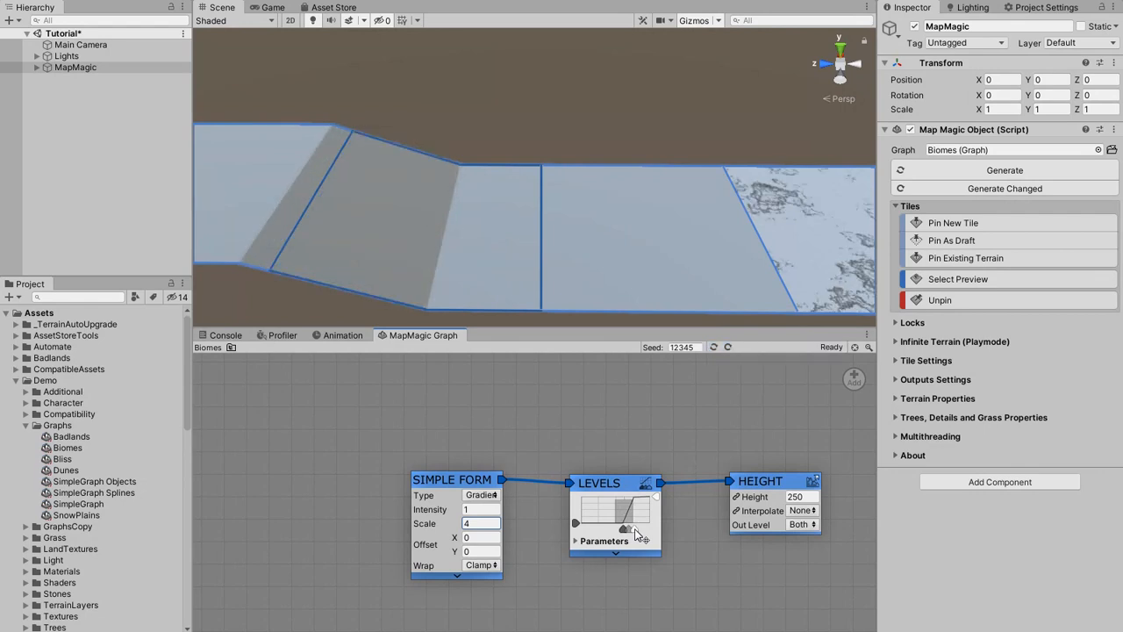
pyautogui.moveTo(635, 529); pyautogui.dragTo(623, 517, button='middle')
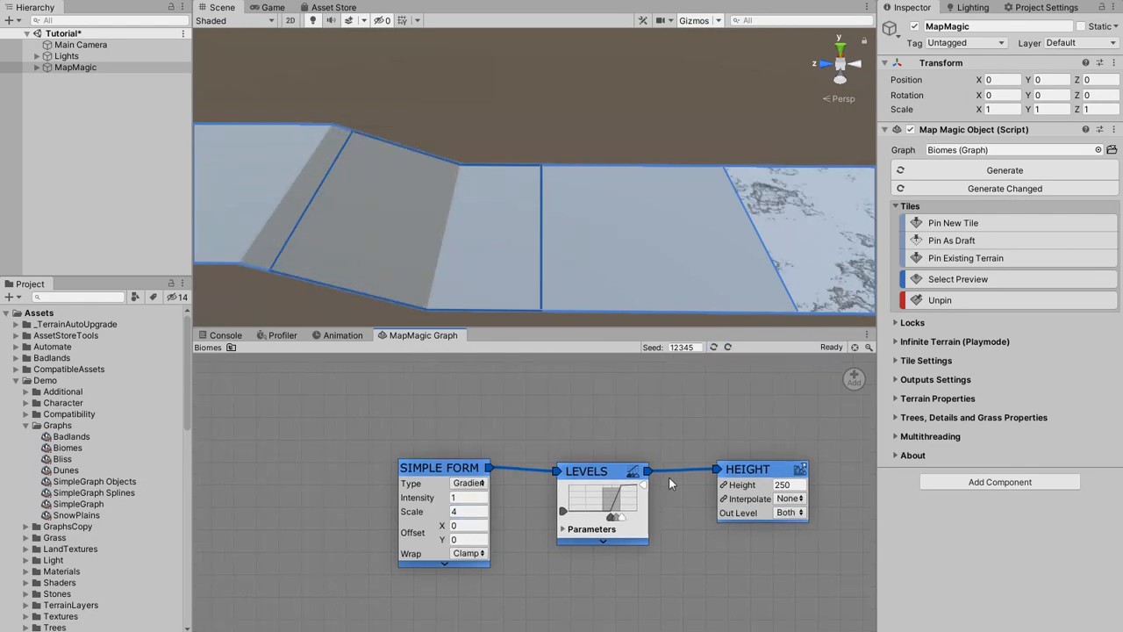
# - Add a second Levels modifier fed by the Simple Form node and connect its outlet to the Height node
pyautogui.rightClick(446, 465)
pyautogui.moveTo(488, 484)
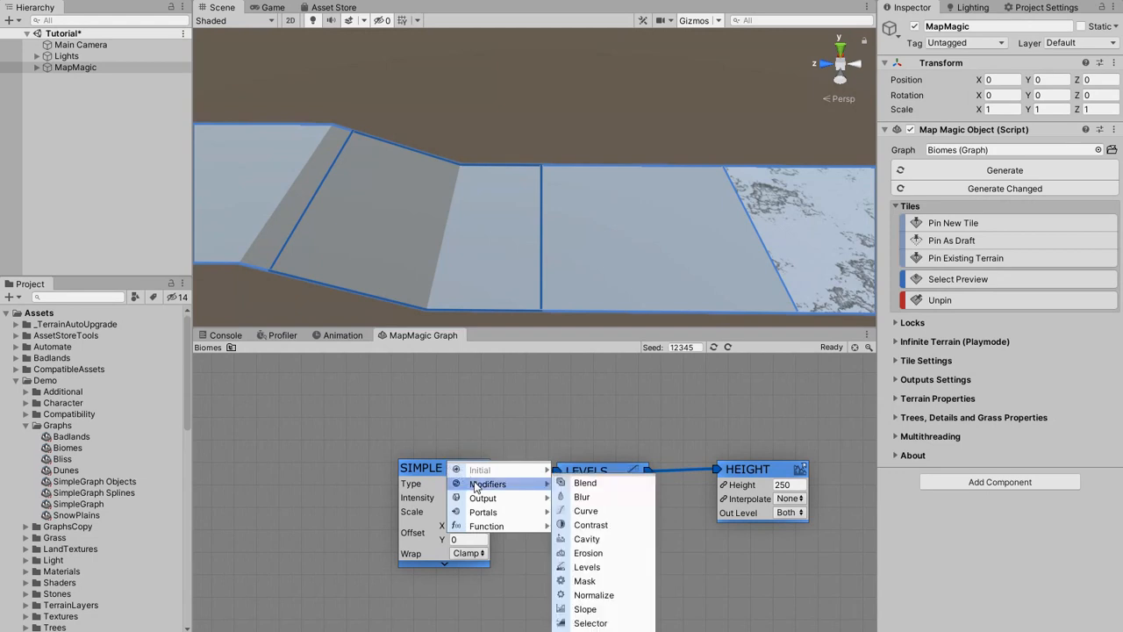
pyautogui.click(600, 565)
pyautogui.moveTo(620, 445); pyautogui.dragTo(717, 474)
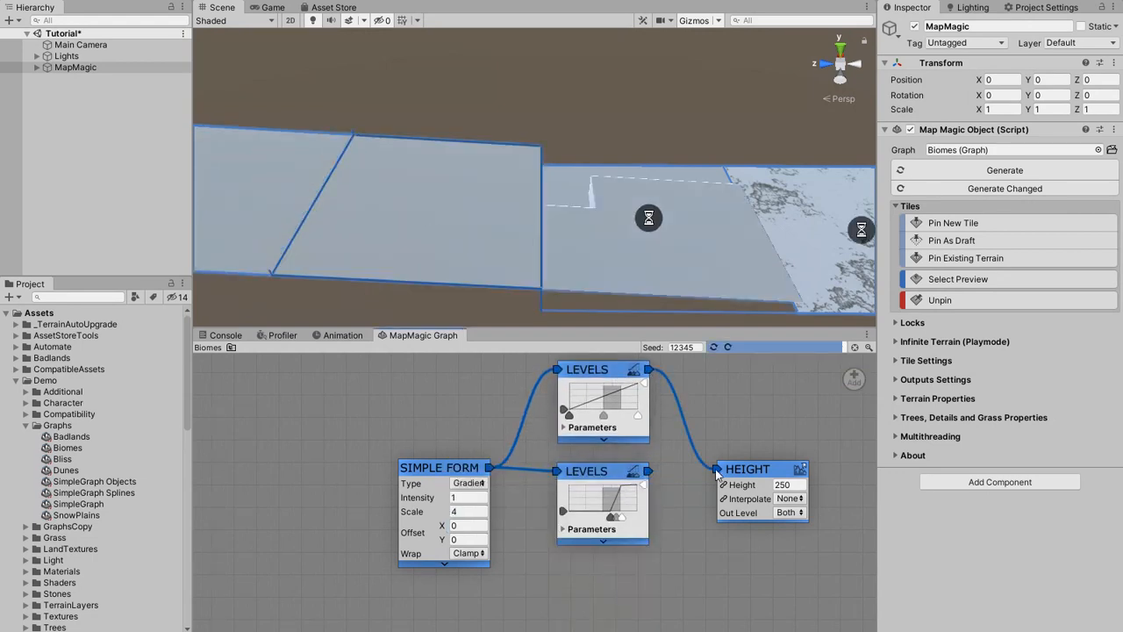
# - Narrow the new Levels node's input range to a steep ramp slightly below its midpoint
pyautogui.moveTo(637, 415); pyautogui.dragTo(601, 418)
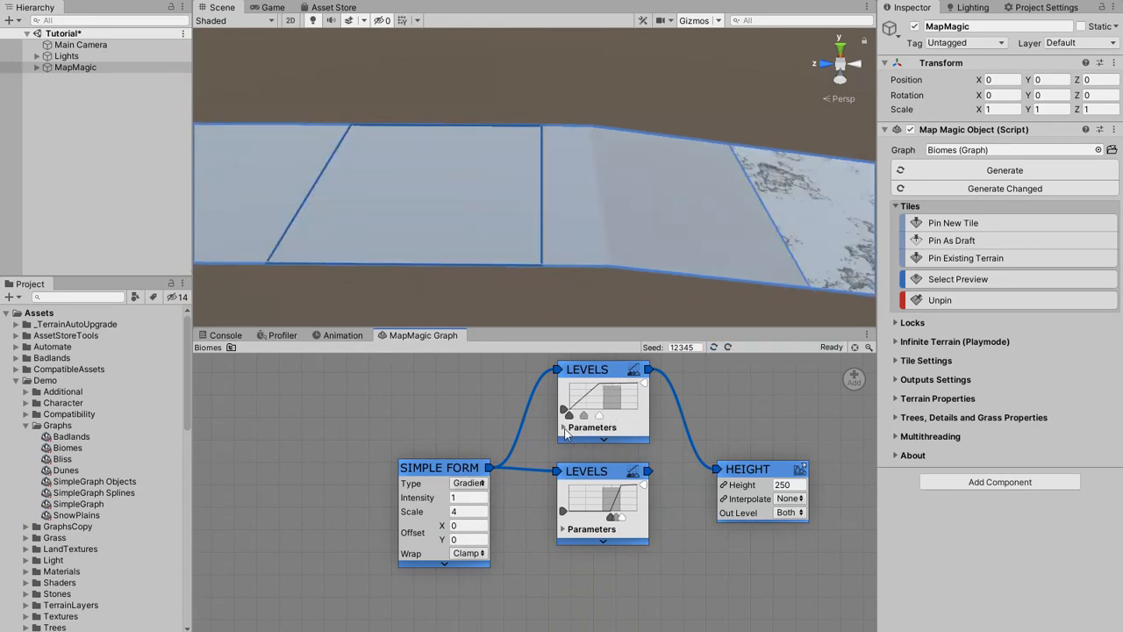
pyautogui.moveTo(568, 415)
pyautogui.mouseDown()
pyautogui.moveTo(600, 421)
pyautogui.moveTo(586, 418)
pyautogui.mouseUp()
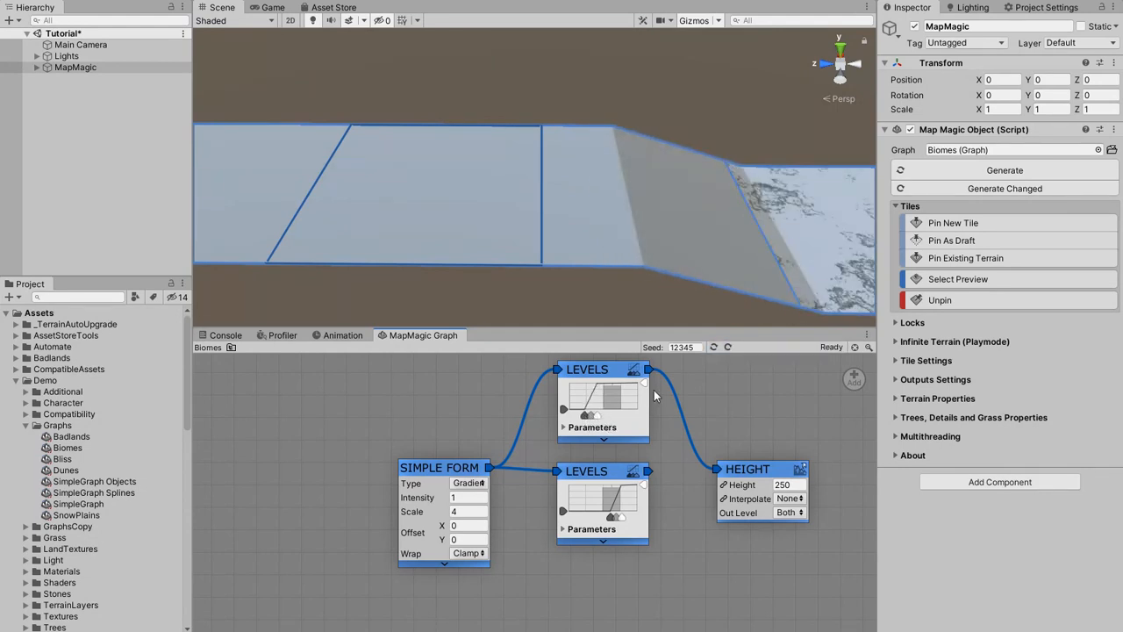
# - Remove the Height node from the graph and create a Biomes Set node beside the two Levels nodes
pyautogui.moveTo(743, 474); pyautogui.dragTo(846, 379)
pyautogui.click(674, 344)
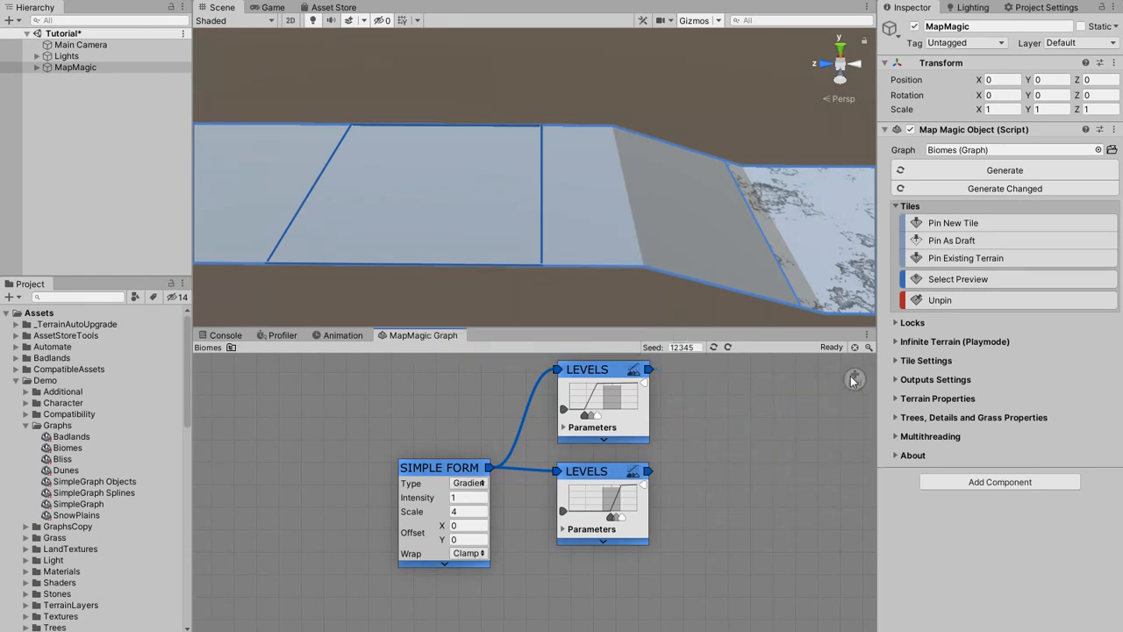
pyautogui.rightClick(752, 433)
pyautogui.moveTo(777, 487)
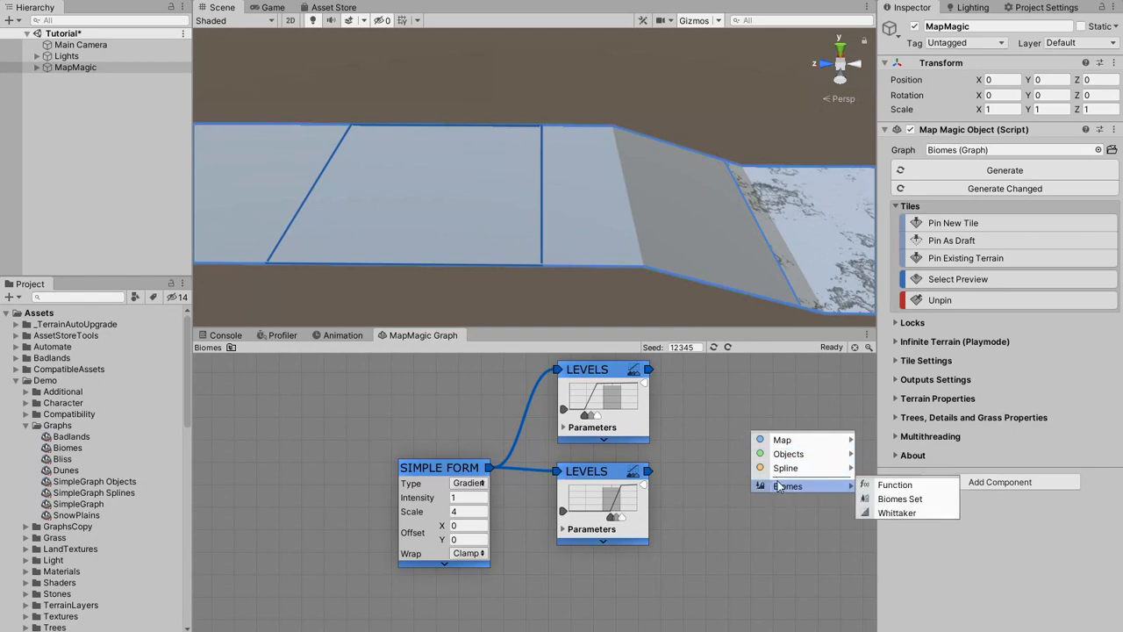
pyautogui.click(891, 498)
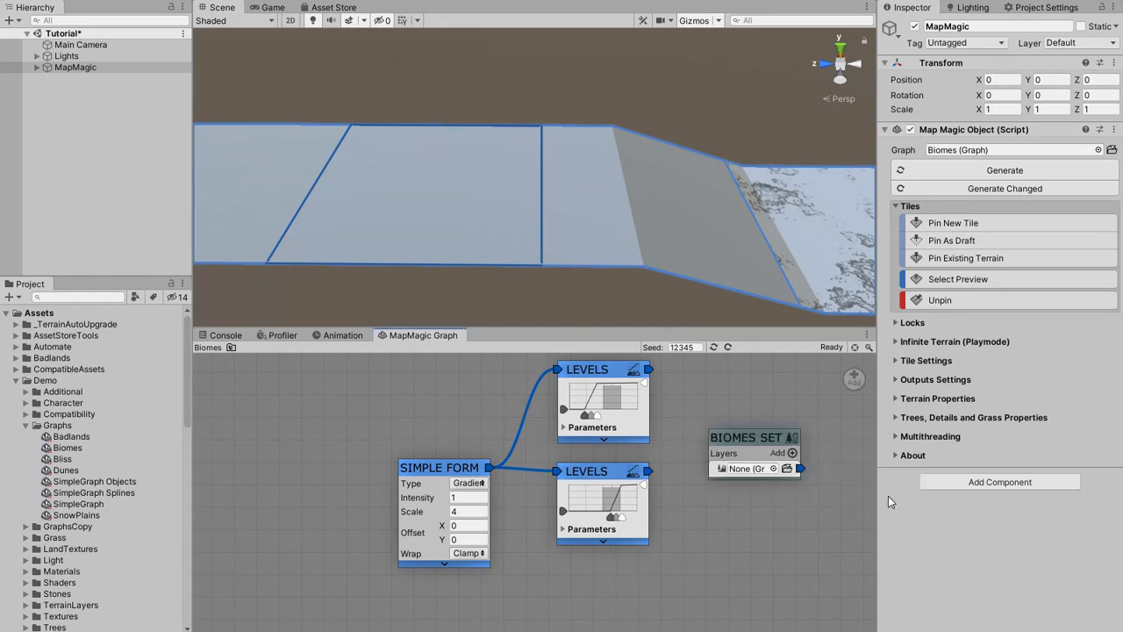
# - Assign the Badlands graph to the Biomes Set's base layer and add a SimpleGraph layer above it, fed by the lower Levels node
pyautogui.moveTo(87, 446); pyautogui.dragTo(771, 474)
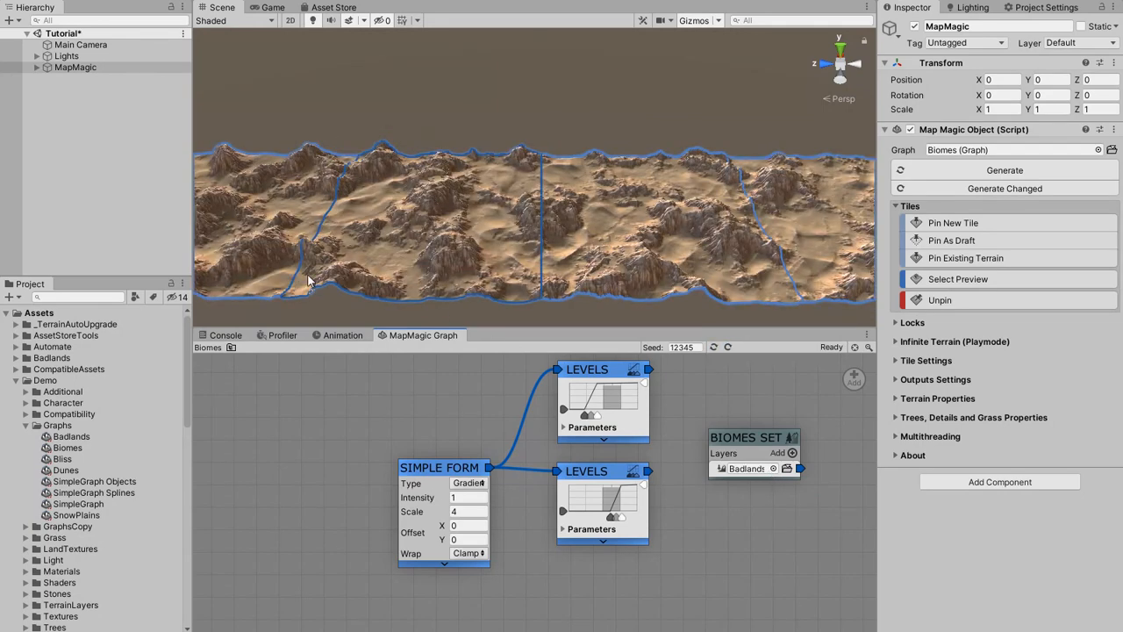
pyautogui.keyDown('alt'); pyautogui.moveTo(646, 208); pyautogui.dragTo(538, 286); pyautogui.keyUp('alt')
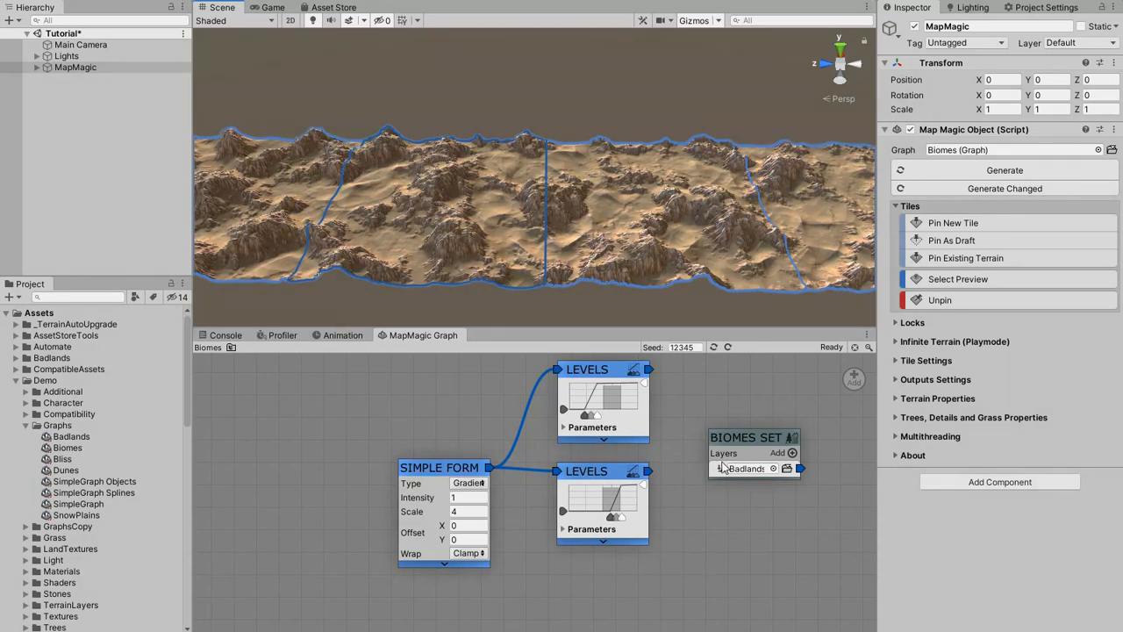
pyautogui.click(792, 452)
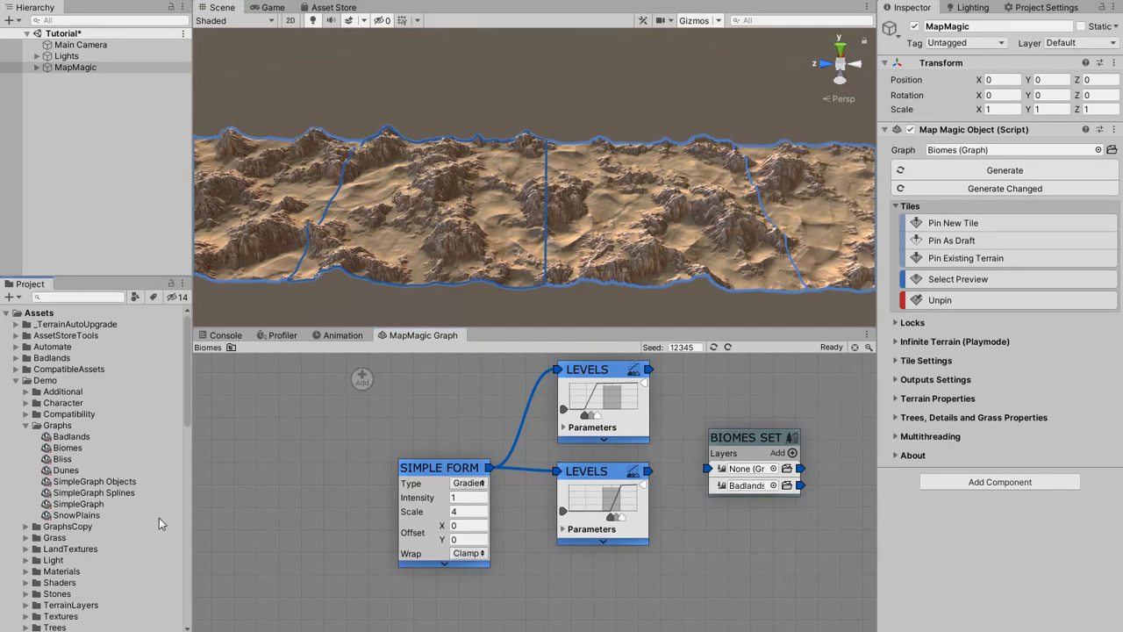
pyautogui.moveTo(83, 505); pyautogui.dragTo(650, 472)
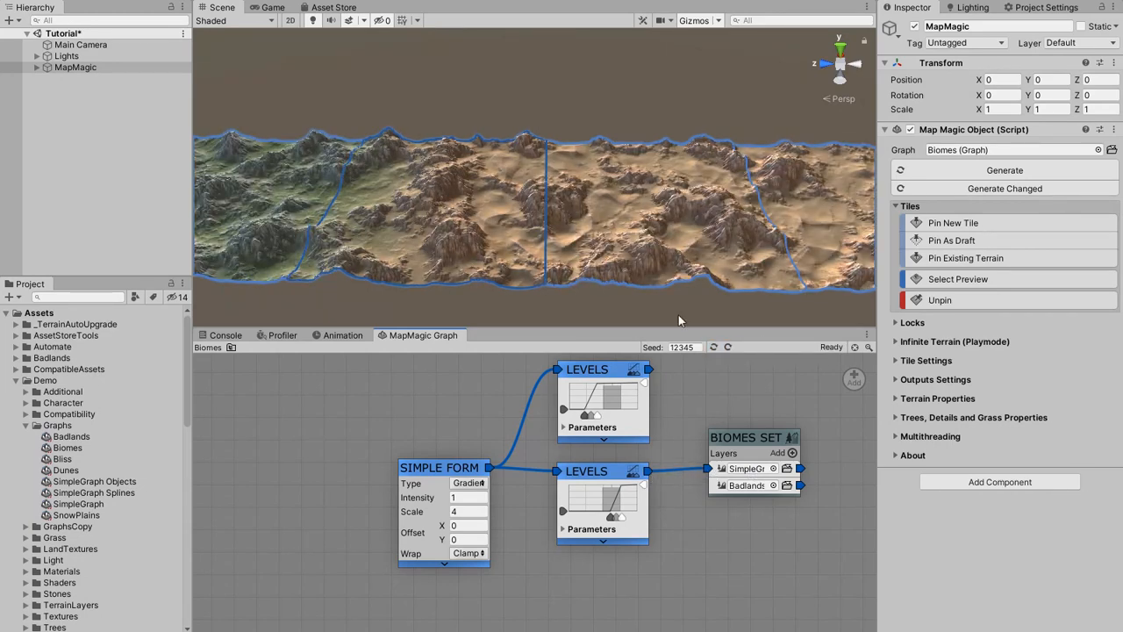
# - Reorder the Biomes Set layers so Badlands sits above SimpleGraph and uses the lower Levels node as its mask
pyautogui.moveTo(663, 285); pyautogui.dragTo(598, 283, button='right')
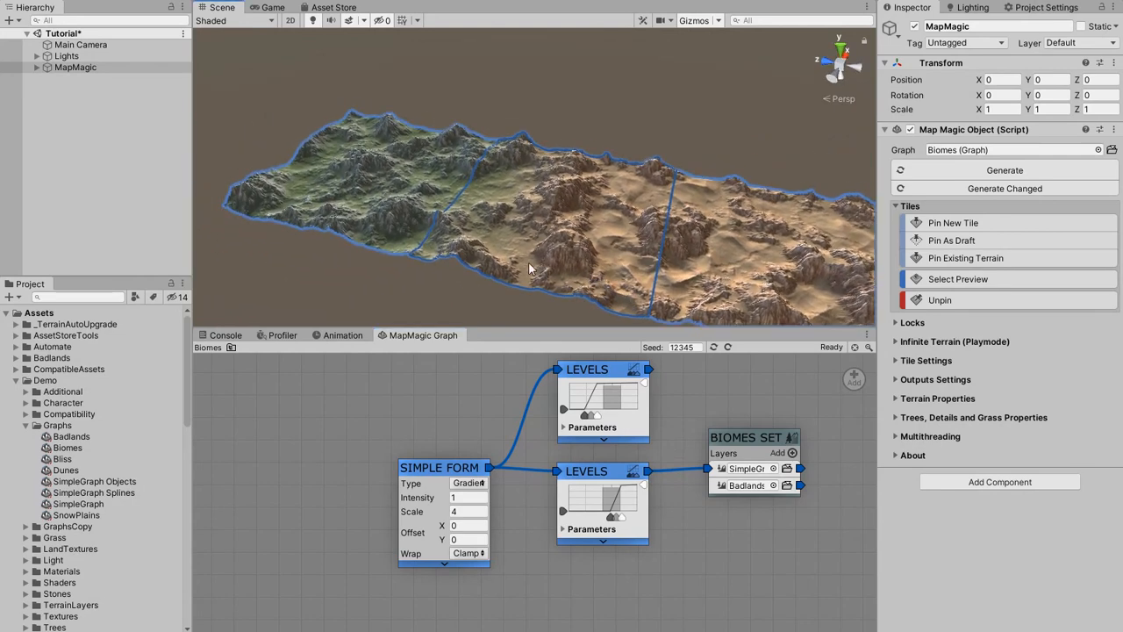
pyautogui.scroll(10, 501, 236)
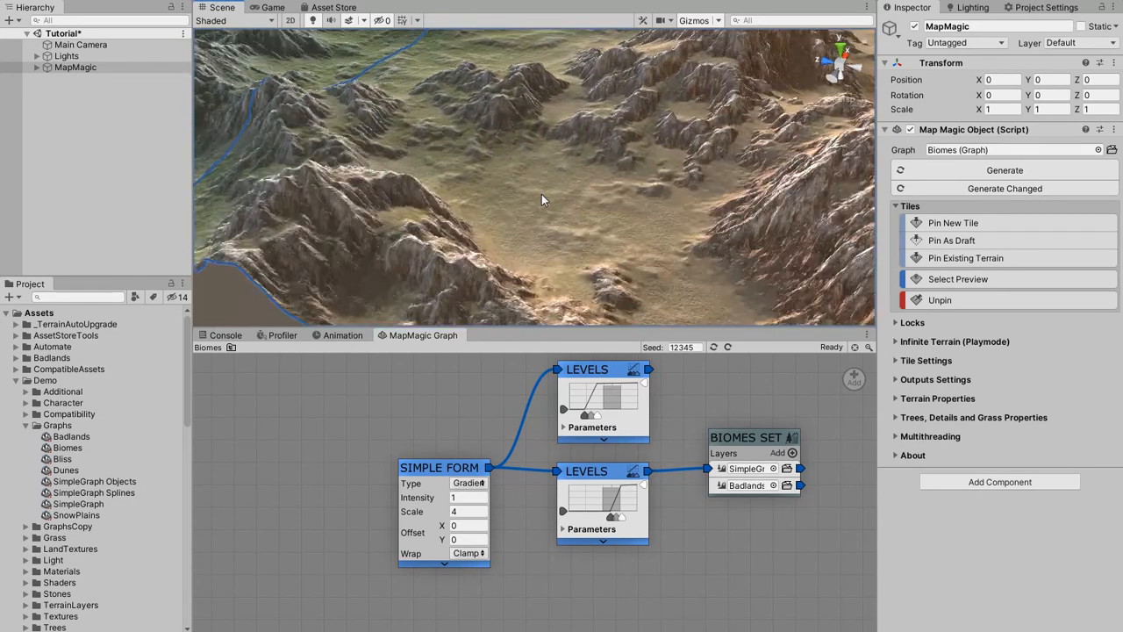
pyautogui.keyDown('alt'); pyautogui.moveTo(424, 169); pyautogui.dragTo(505, 213); pyautogui.keyUp('alt')
pyautogui.moveTo(413, 193); pyautogui.dragTo(587, 260, button='middle')
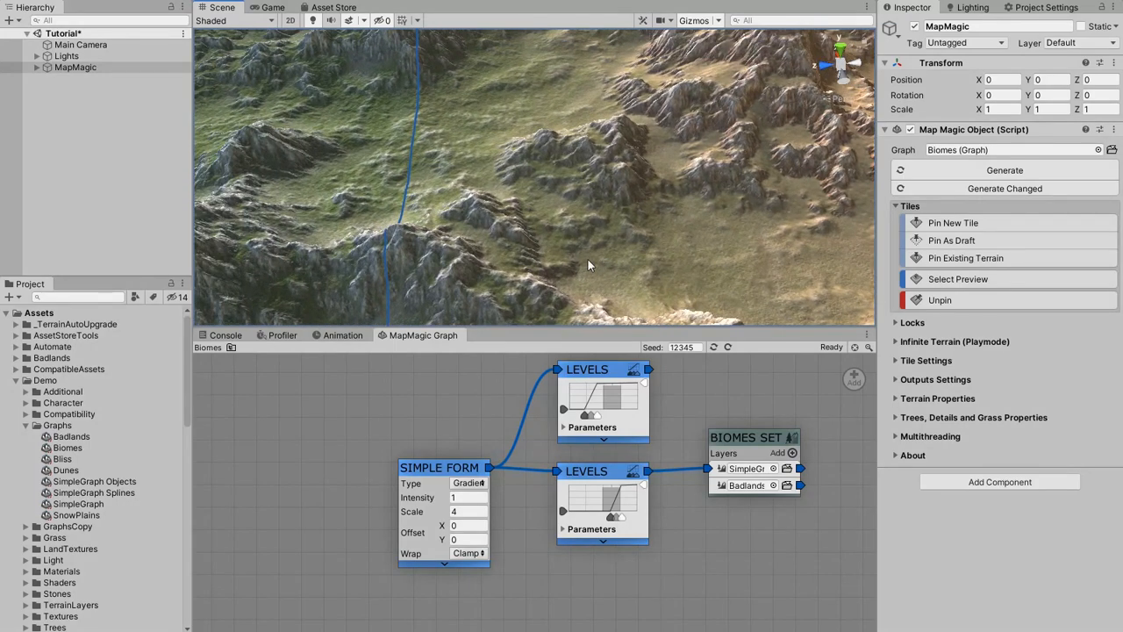
pyautogui.keyDown('alt'); pyautogui.moveTo(587, 258); pyautogui.dragTo(473, 214); pyautogui.keyUp('alt')
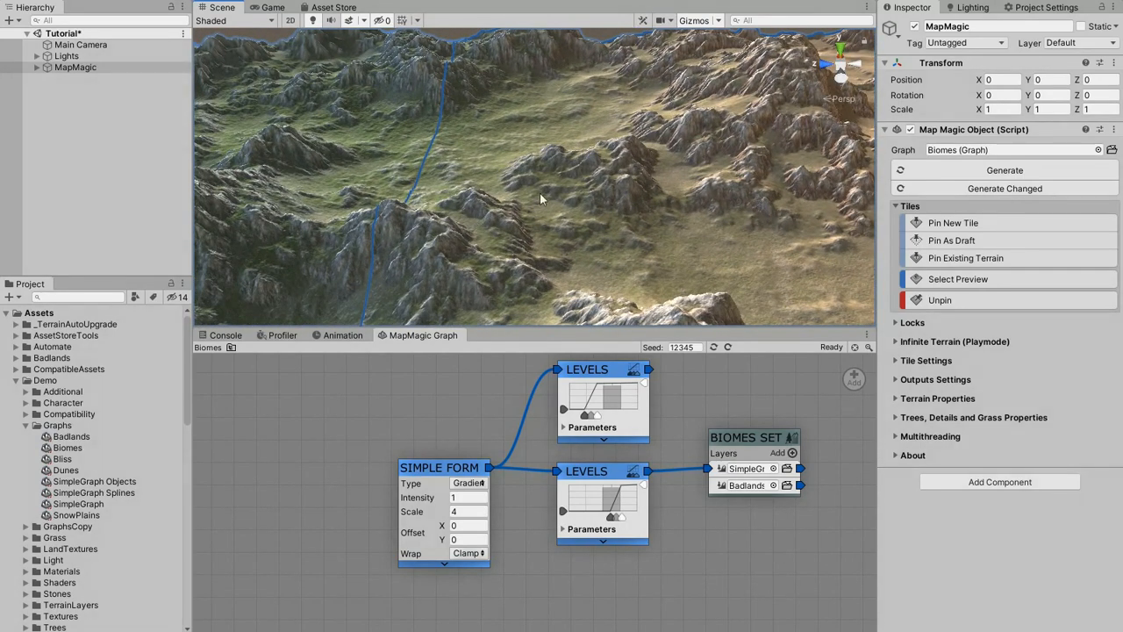
pyautogui.moveTo(721, 485); pyautogui.dragTo(651, 472)
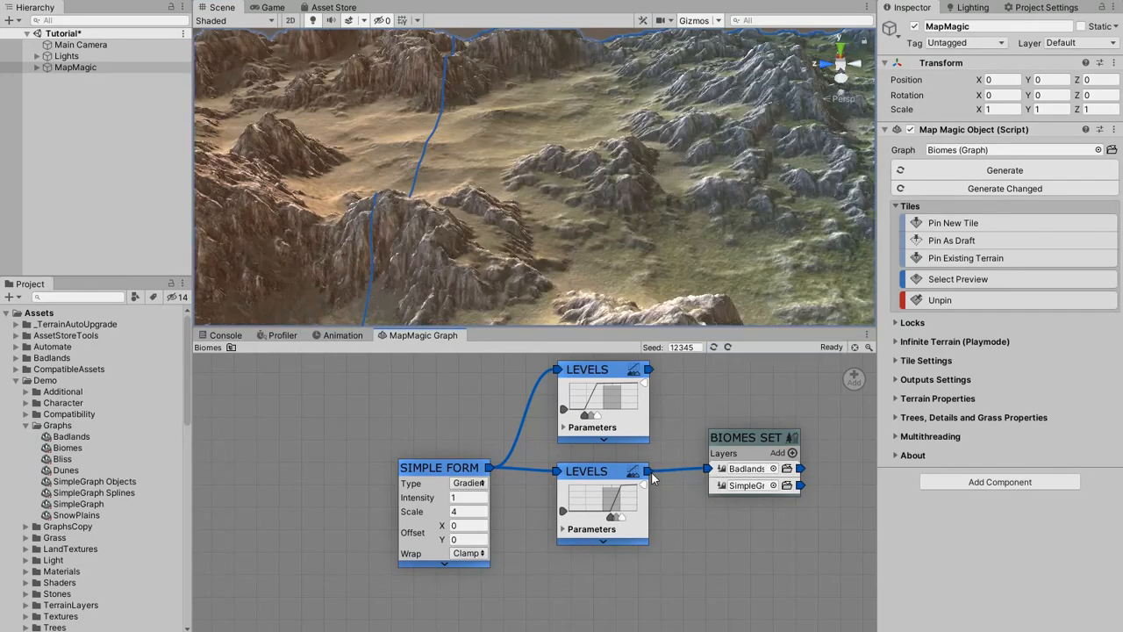
# - Add a third Biomes Set layer with the SnowPlains graph and connect the upper Levels node to its inlet
pyautogui.moveTo(544, 262); pyautogui.dragTo(638, 228, button='right')
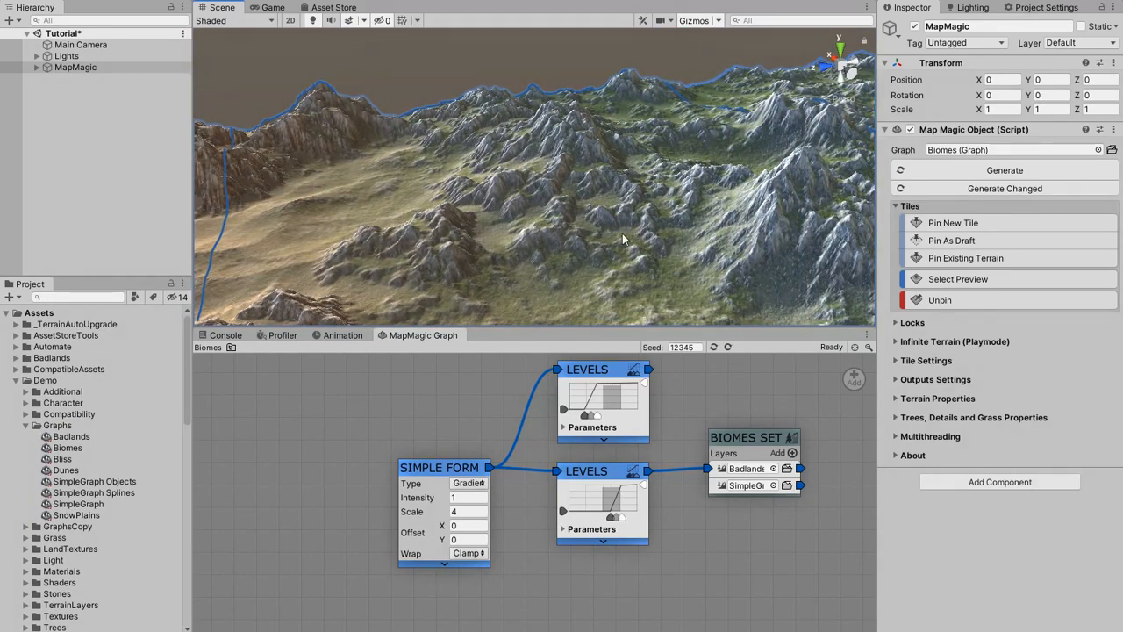
pyautogui.scroll(-5, 622, 235)
pyautogui.moveTo(723, 212); pyautogui.dragTo(503, 270, button='middle')
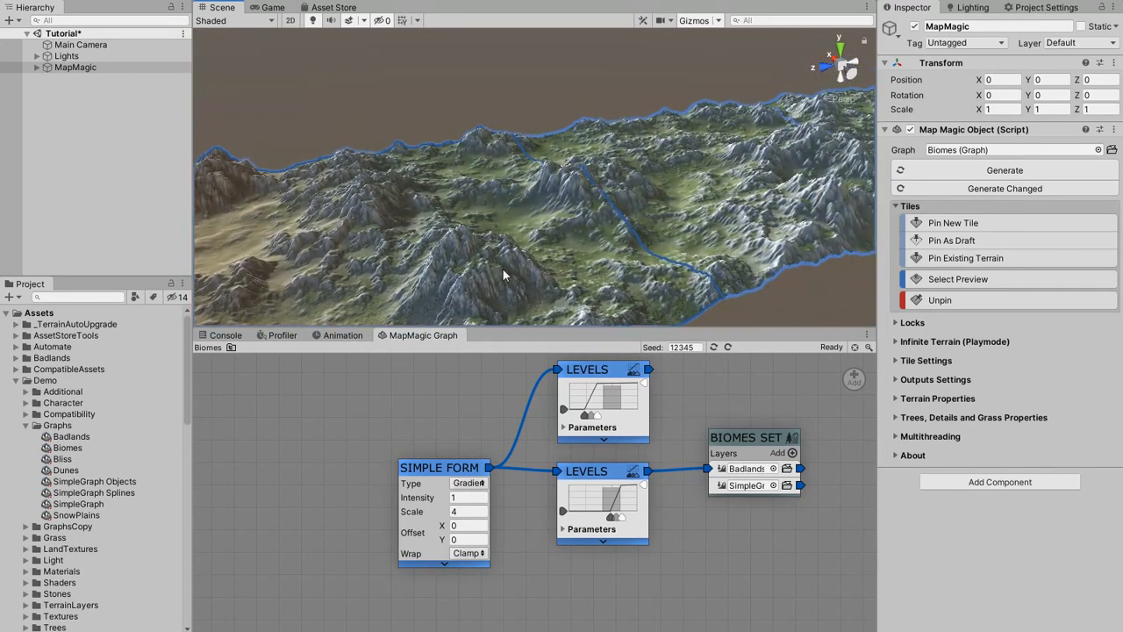
pyautogui.click(791, 452)
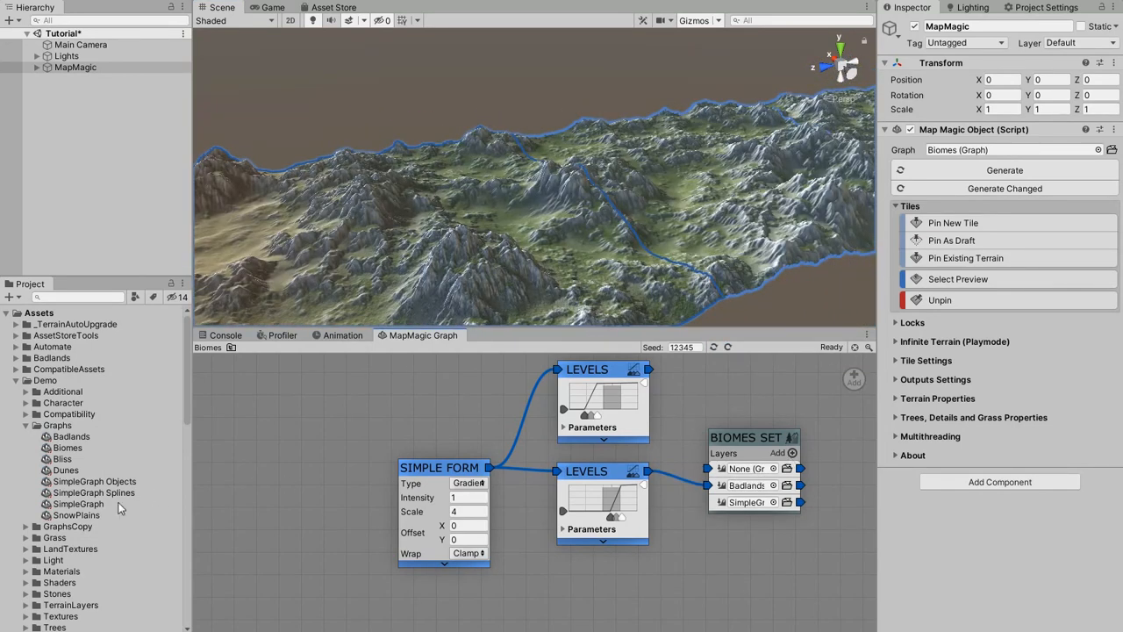
pyautogui.moveTo(68, 518); pyautogui.dragTo(653, 370)
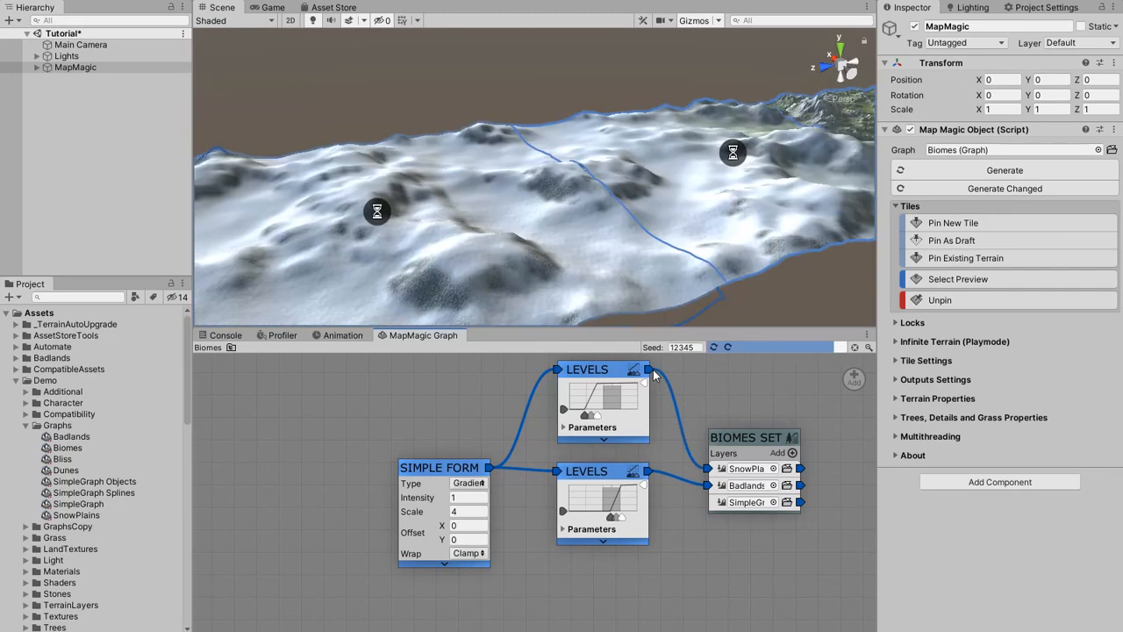
# - Make SnowPlains the lowest Biomes Set layer, below Badlands and SimpleGraph, and connect the upper Levels node to the SimpleGraph layer
pyautogui.keyDown('alt'); pyautogui.moveTo(745, 211); pyautogui.dragTo(434, 349); pyautogui.keyUp('alt')
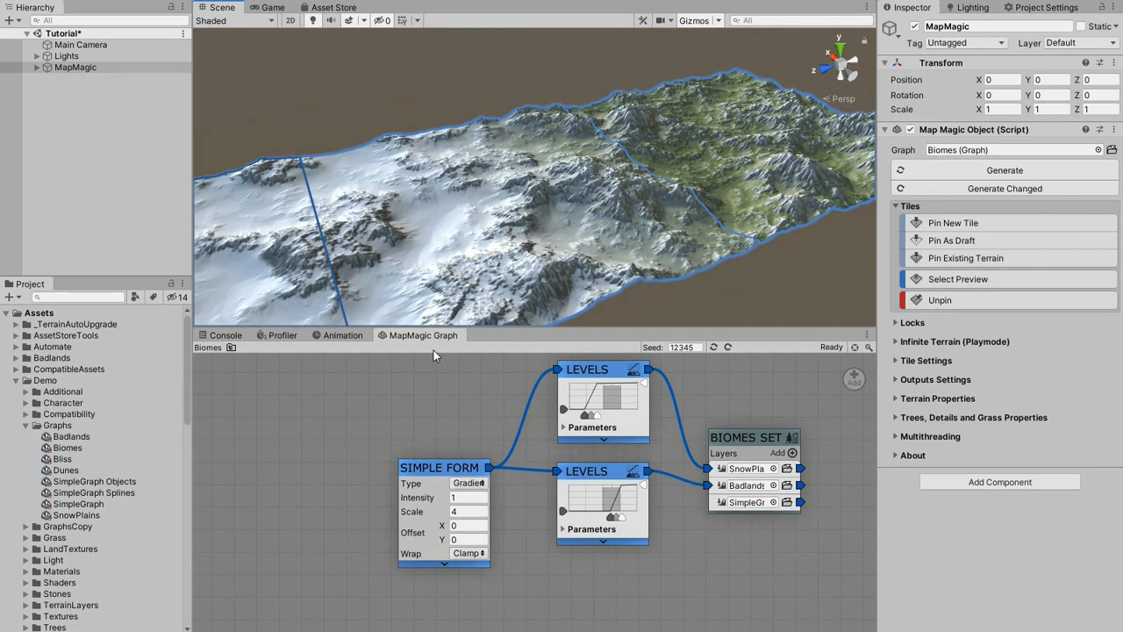
pyautogui.click(725, 474)
pyautogui.moveTo(725, 474); pyautogui.dragTo(730, 505)
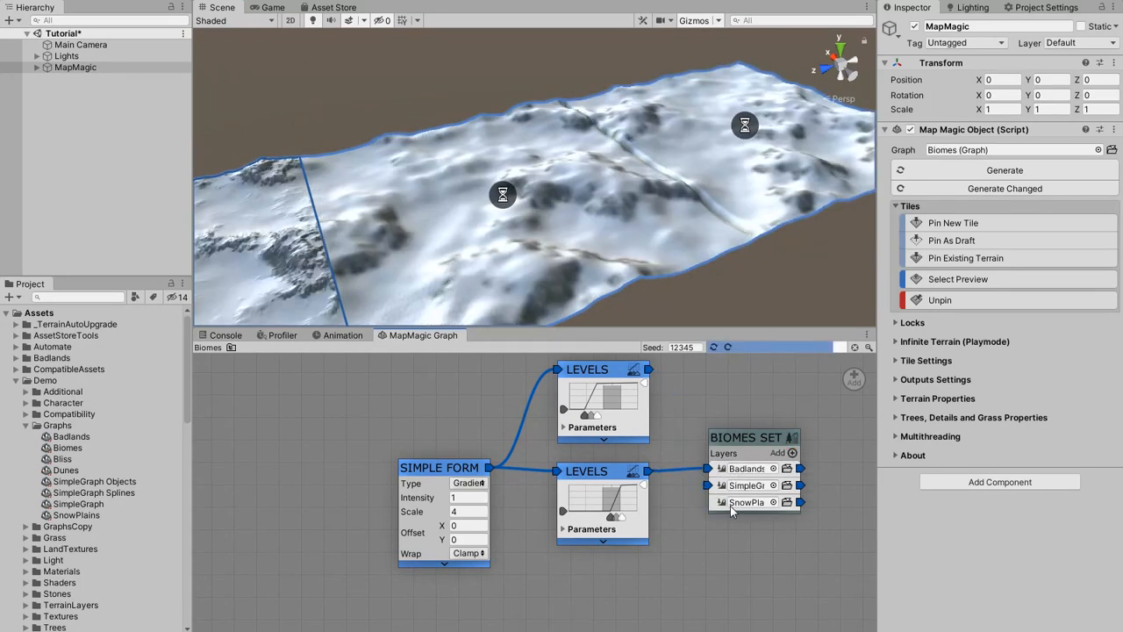
pyautogui.keyDown('alt'); pyautogui.moveTo(748, 297); pyautogui.dragTo(671, 317); pyautogui.keyUp('alt')
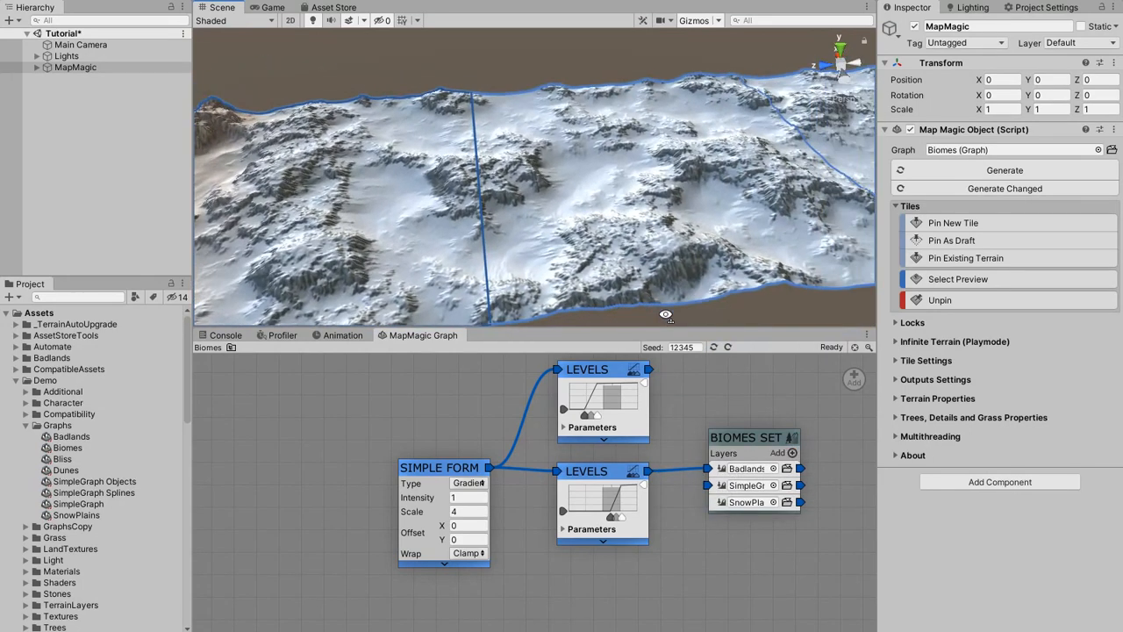
pyautogui.moveTo(649, 370); pyautogui.dragTo(704, 488)
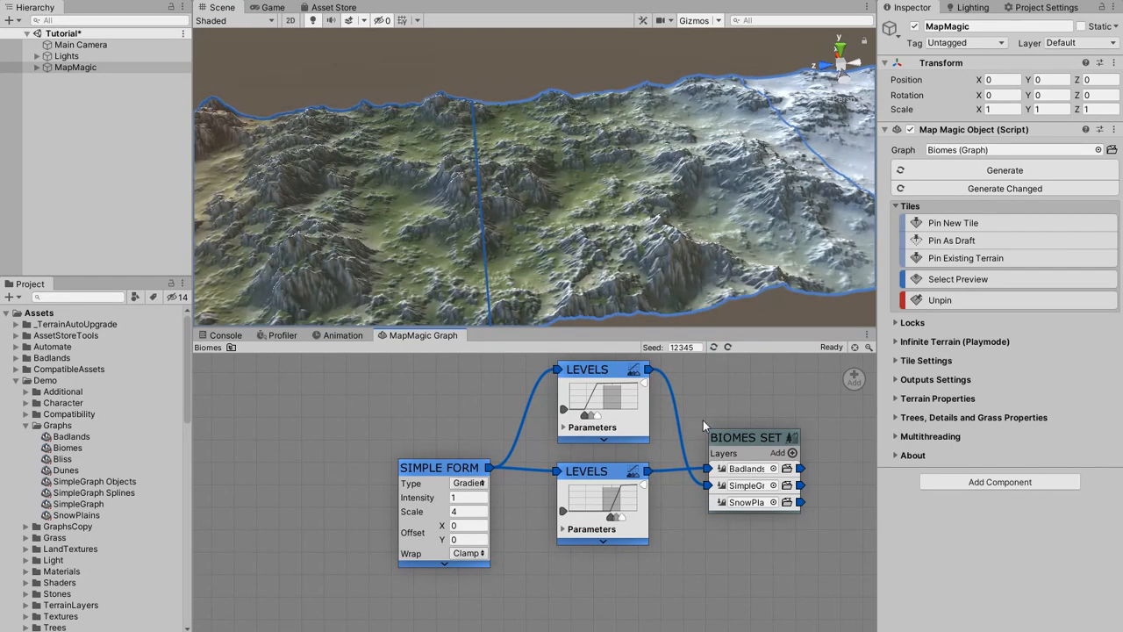
pyautogui.moveTo(732, 270)
pyautogui.keyDown('alt'); pyautogui.mouseDown()
pyautogui.moveTo(615, 257)
pyautogui.moveTo(794, 261)
pyautogui.moveTo(812, 251)
pyautogui.moveTo(712, 271)
pyautogui.mouseUp(); pyautogui.keyUp('alt')
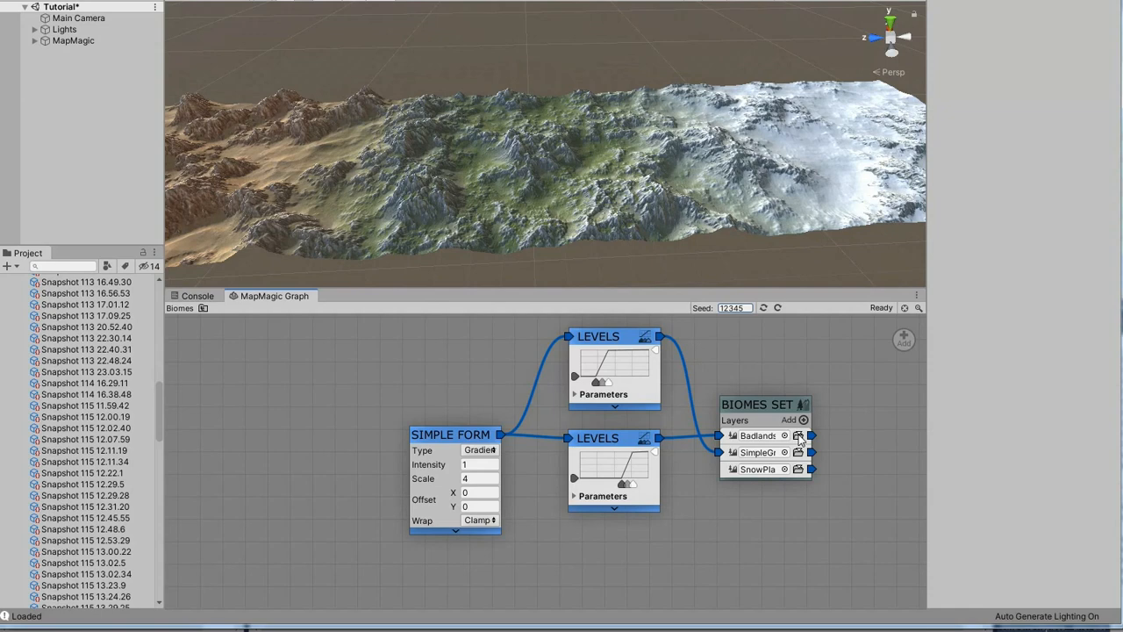
# - Open the Badlands biome's graph from its layer, look over its nodes, and return to the Biomes graph
pyautogui.click(798, 436)
pyautogui.scroll(-3, 791, 434)
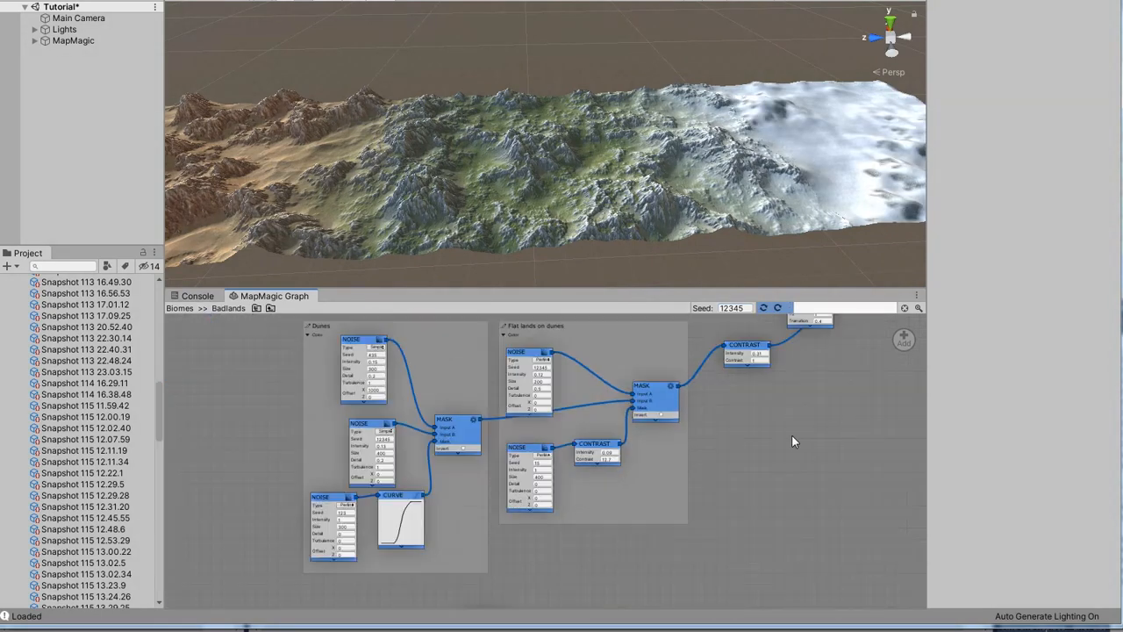
pyautogui.moveTo(791, 445); pyautogui.dragTo(752, 404, button='middle')
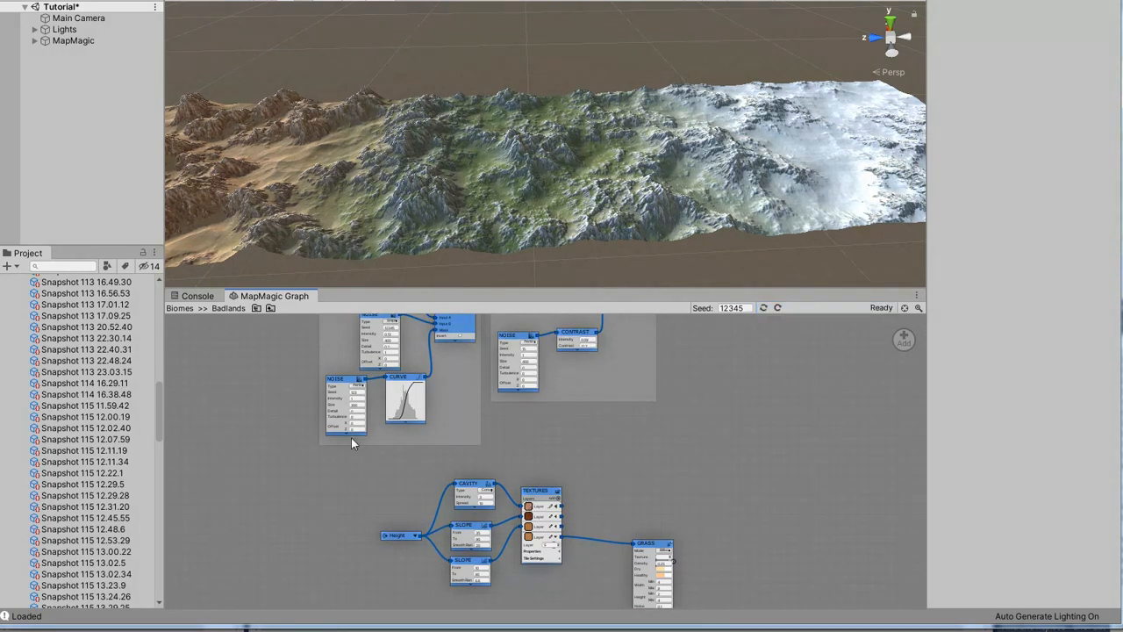
pyautogui.click(270, 308)
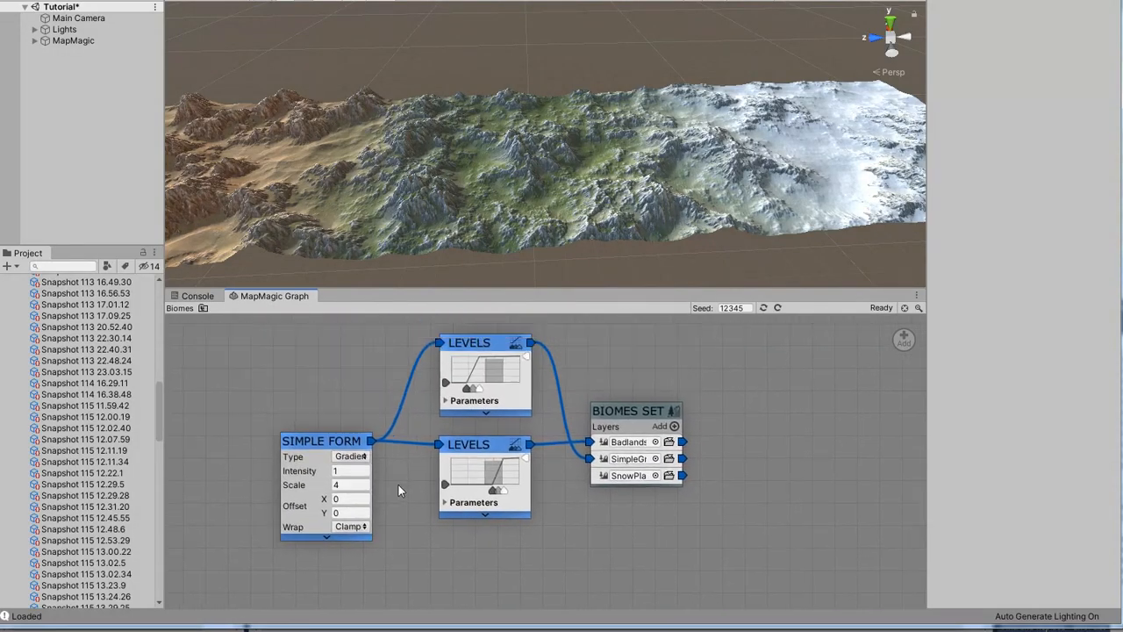
# - Open the SnowPlains sub-graph from the Biomes graph's hierarchy list, view its nodes, and return to the Biomes graph
pyautogui.click(202, 309)
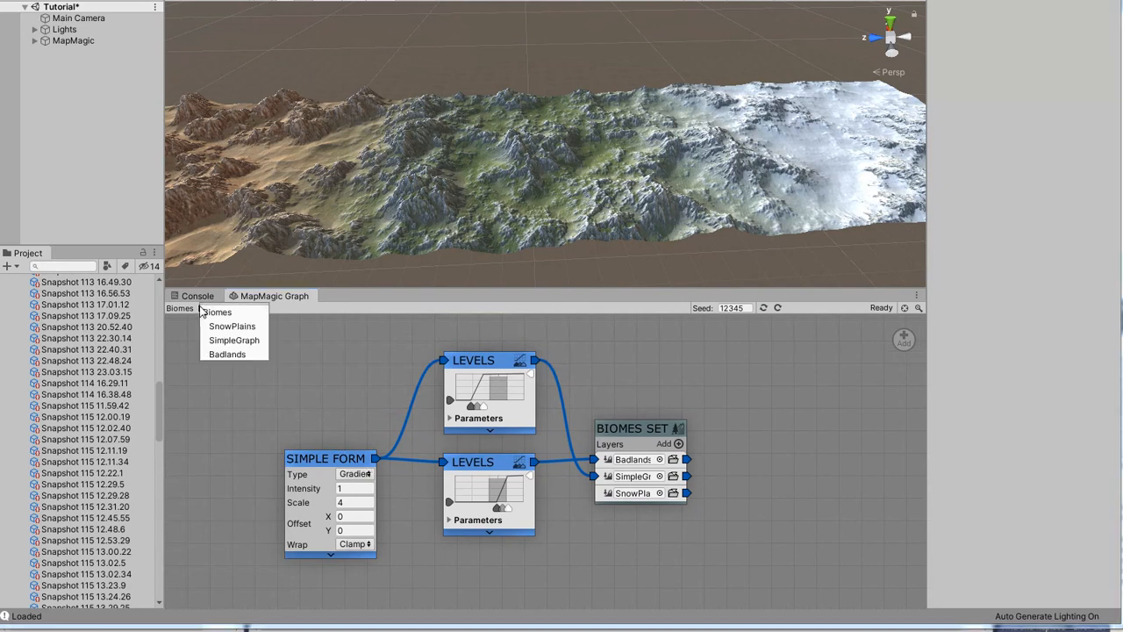
pyautogui.click(242, 326)
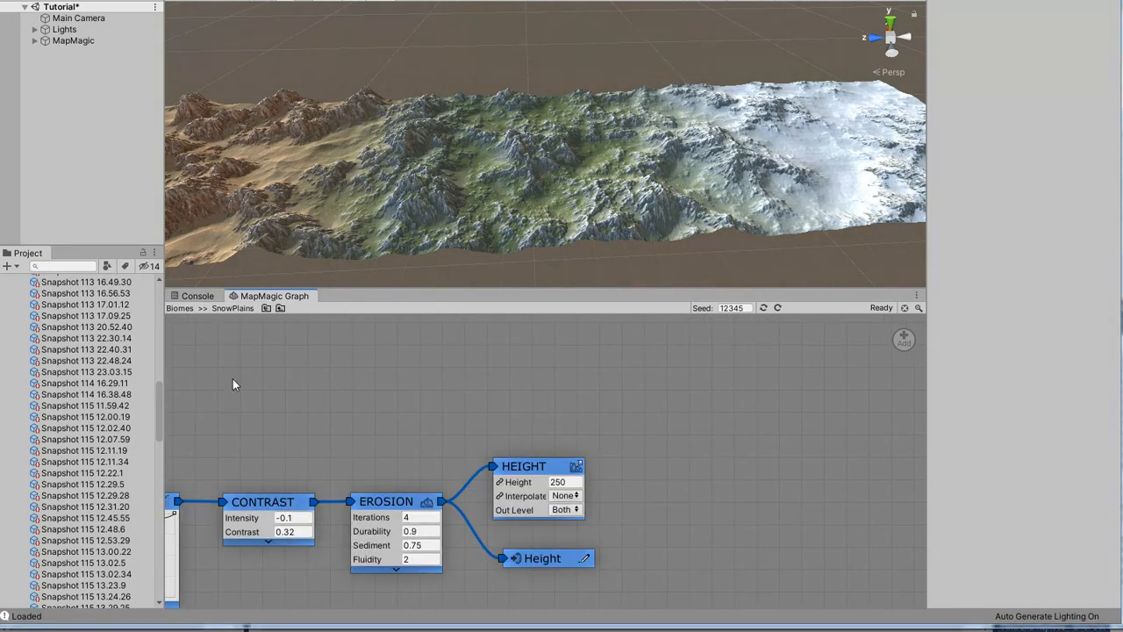
pyautogui.click(279, 308)
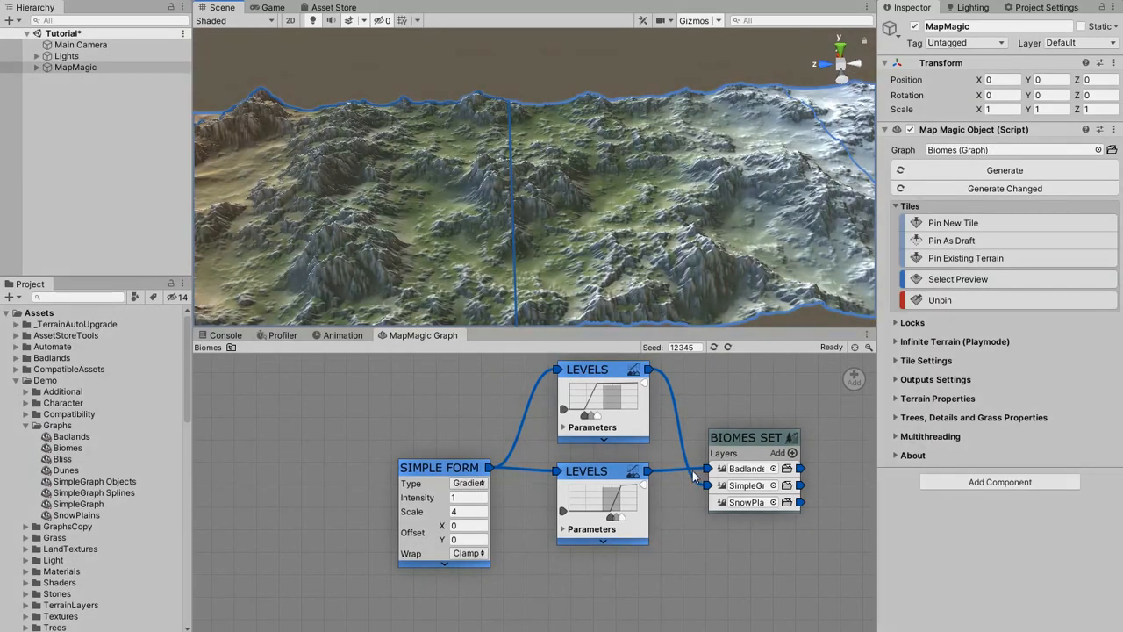
# - Swap the vertical order of the two Levels nodes to uncross their links, and align the pair with Simple Form and Biomes Set
pyautogui.moveTo(606, 373); pyautogui.dragTo(605, 574)
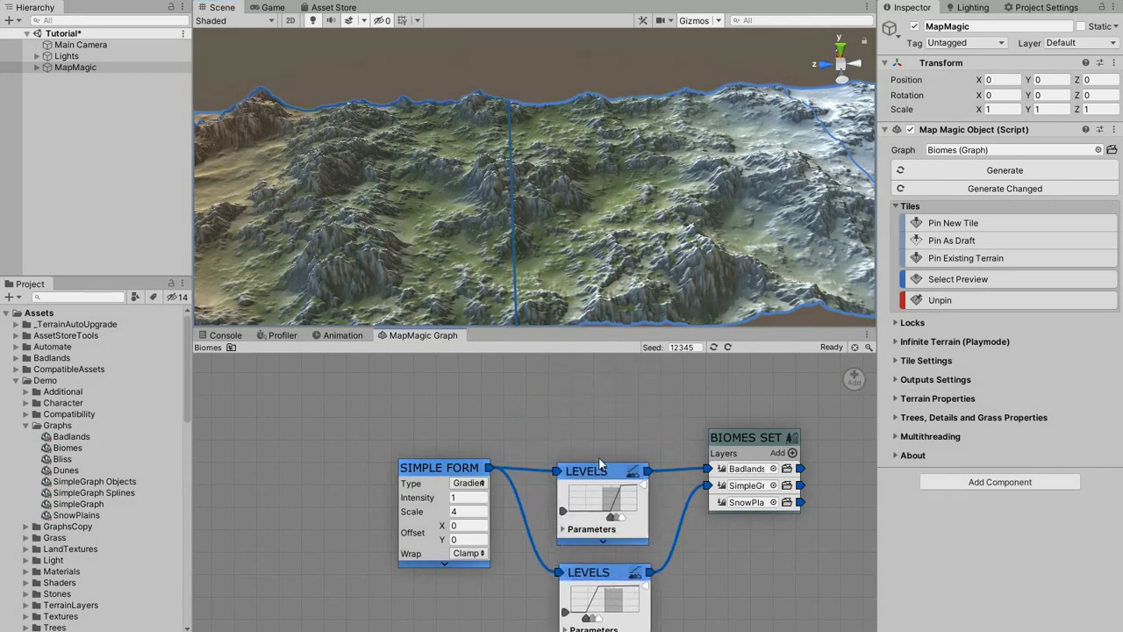
pyautogui.moveTo(592, 454); pyautogui.dragTo(572, 413, button='middle')
pyautogui.moveTo(517, 387); pyautogui.dragTo(660, 613)
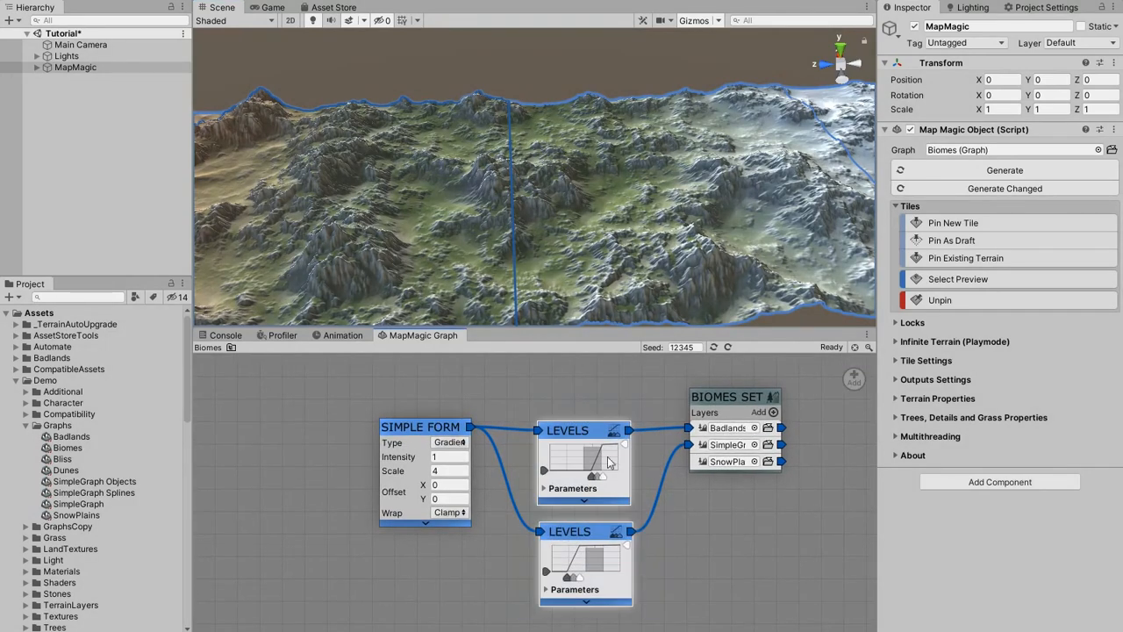
pyautogui.moveTo(609, 463); pyautogui.dragTo(604, 413)
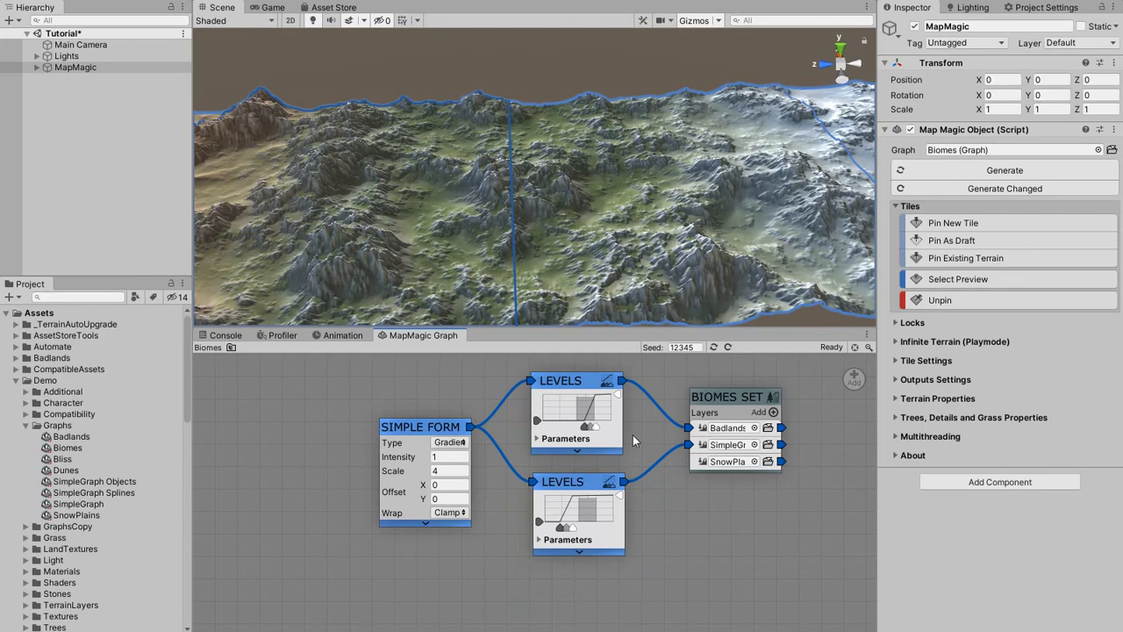
# - Set the Simple Form node's scale to 1
pyautogui.click(449, 471)
pyautogui.write('1')
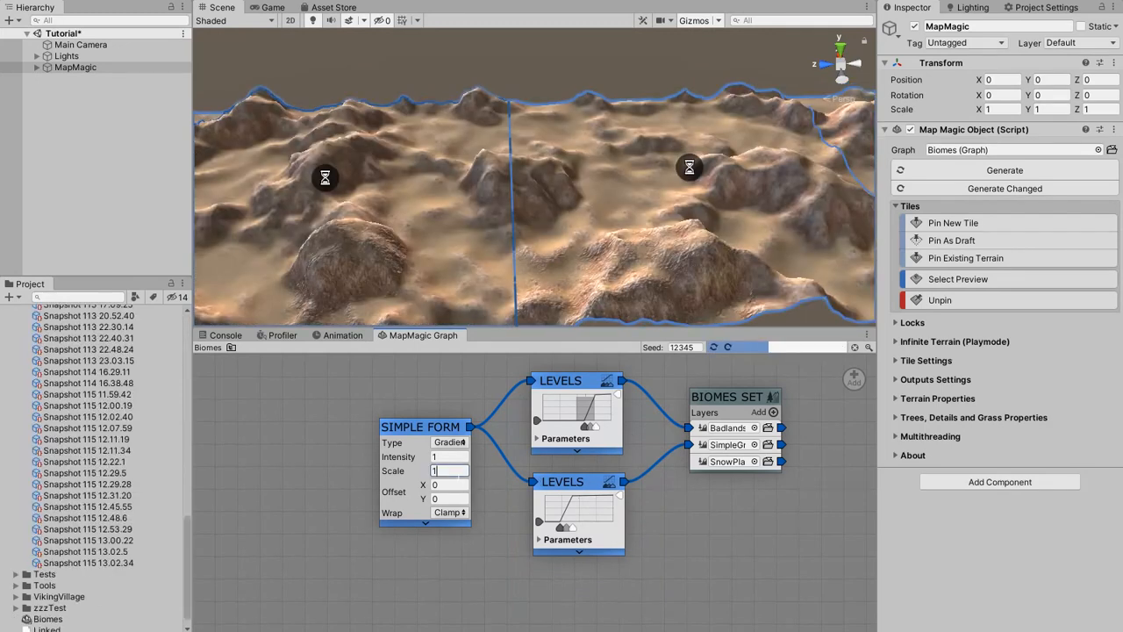
# - Show the mask previews of both Levels nodes, shifting the upper node up to make room for its preview
pyautogui.moveTo(784, 216); pyautogui.dragTo(0, 255, button='middle')
pyautogui.moveTo(770, 190); pyautogui.dragTo(749, 205, button='right')
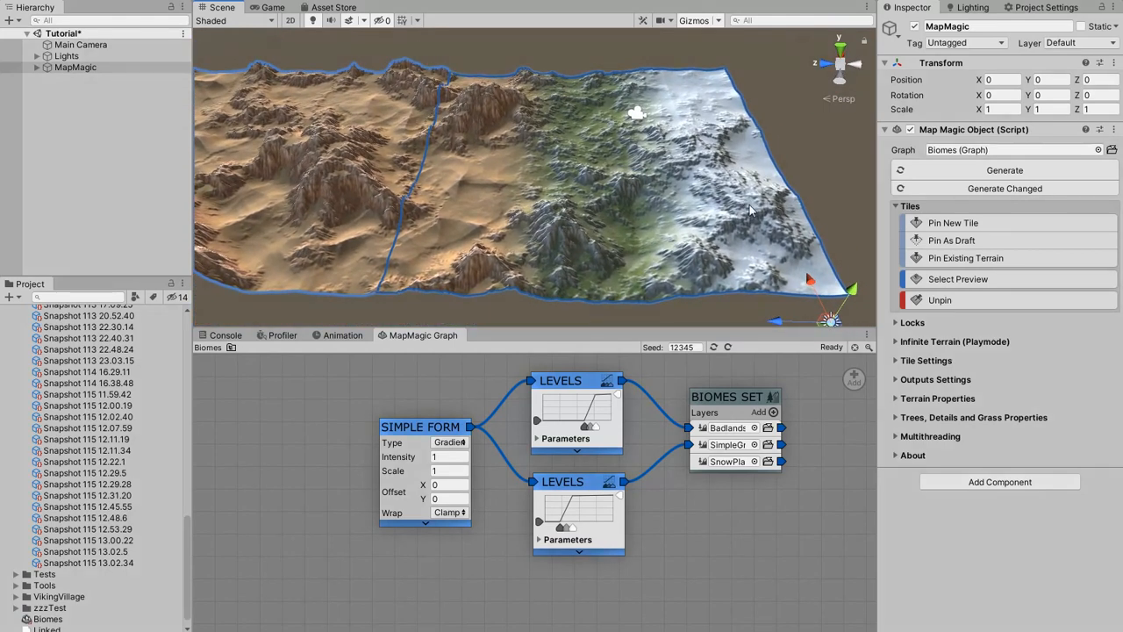
pyautogui.click(580, 550)
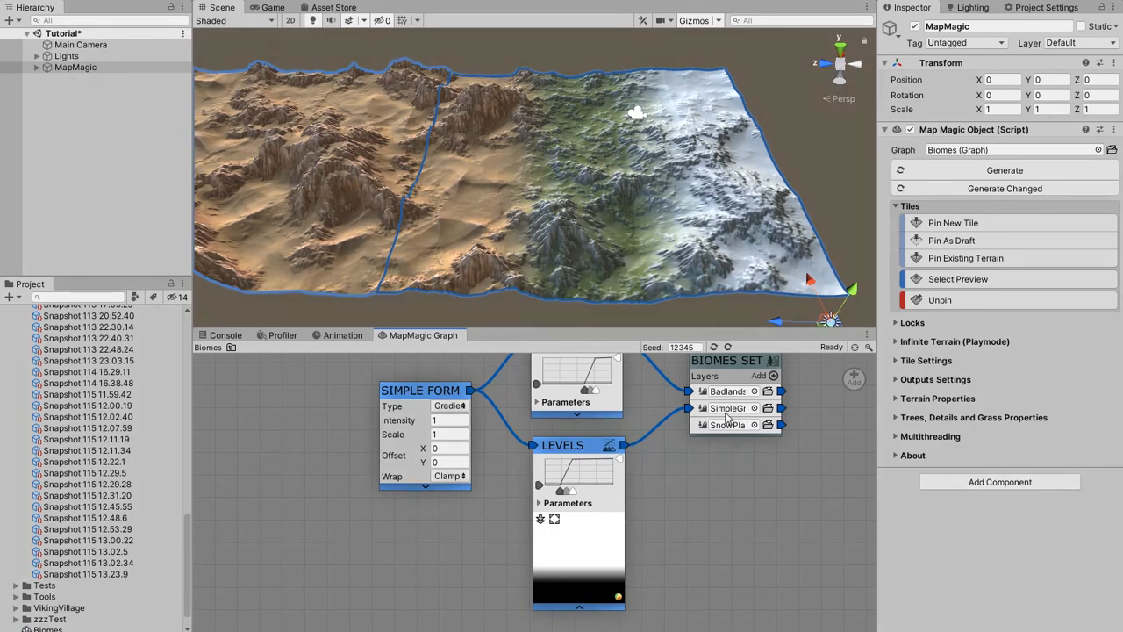
pyautogui.moveTo(751, 426); pyautogui.dragTo(772, 530, button='middle')
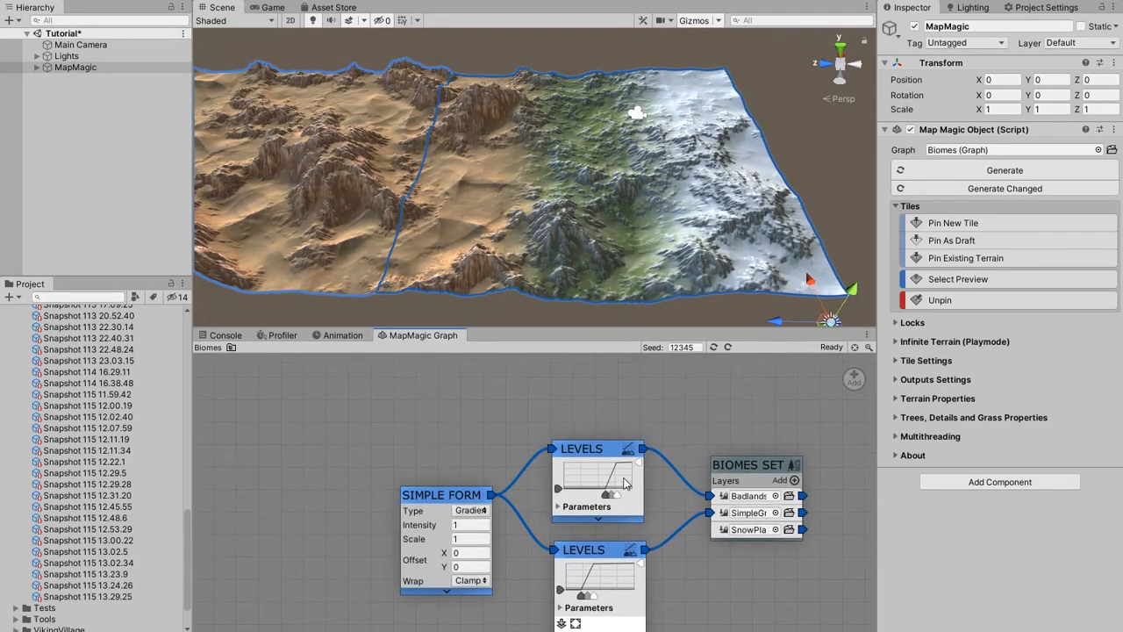
pyautogui.moveTo(606, 446); pyautogui.dragTo(606, 383)
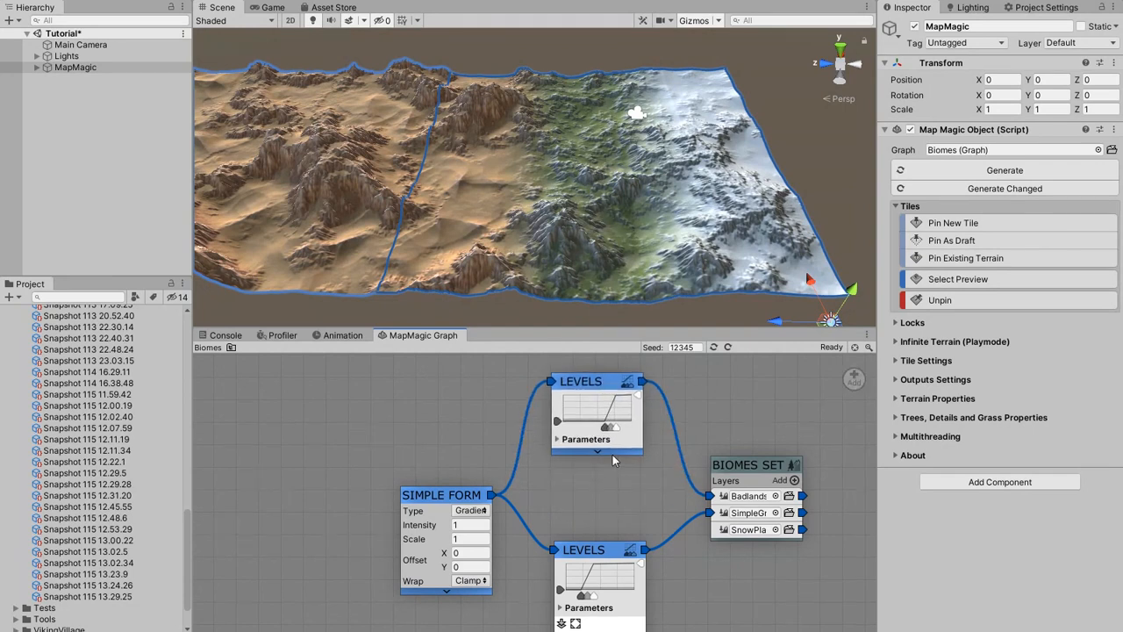
pyautogui.click(610, 452)
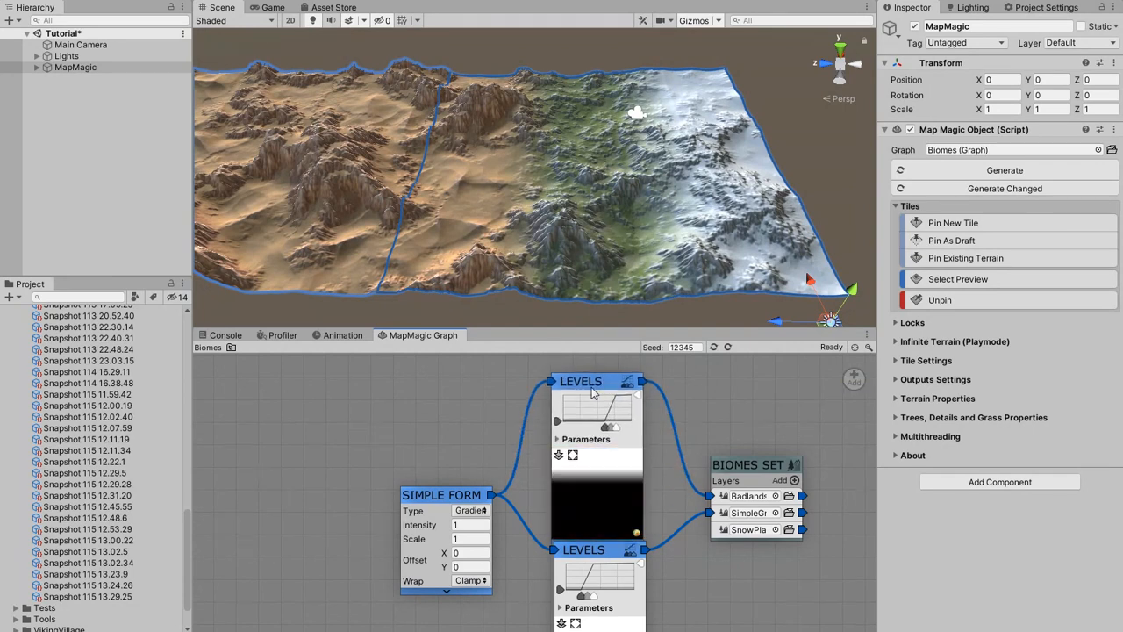
pyautogui.moveTo(591, 387); pyautogui.dragTo(593, 370)
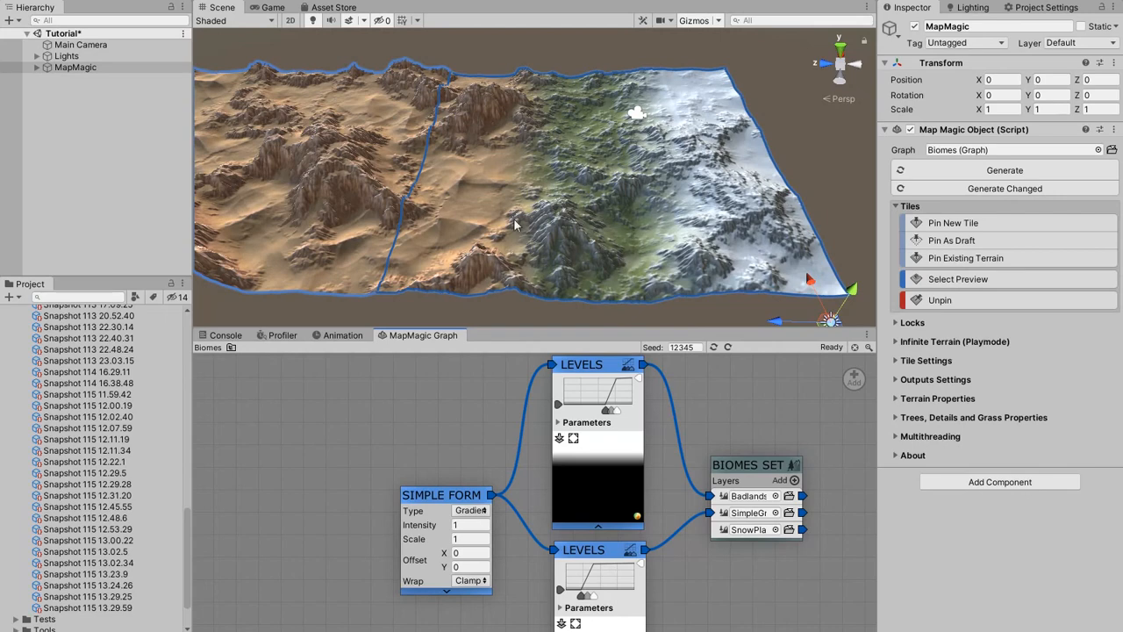
# - Set the Simple Form node's scale to 4 and inspect the biome transitions across the terrain tiles
pyautogui.click(467, 539)
pyautogui.write('4')
pyautogui.scroll(-5, 285, 210)
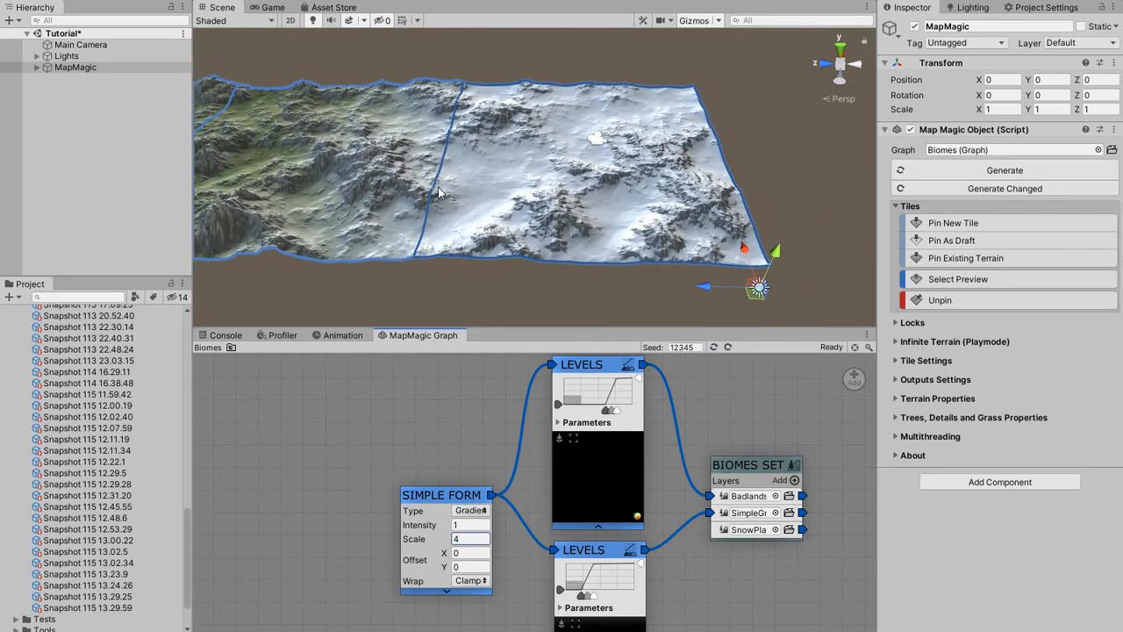
pyautogui.moveTo(285, 209); pyautogui.dragTo(682, 254, button='middle')
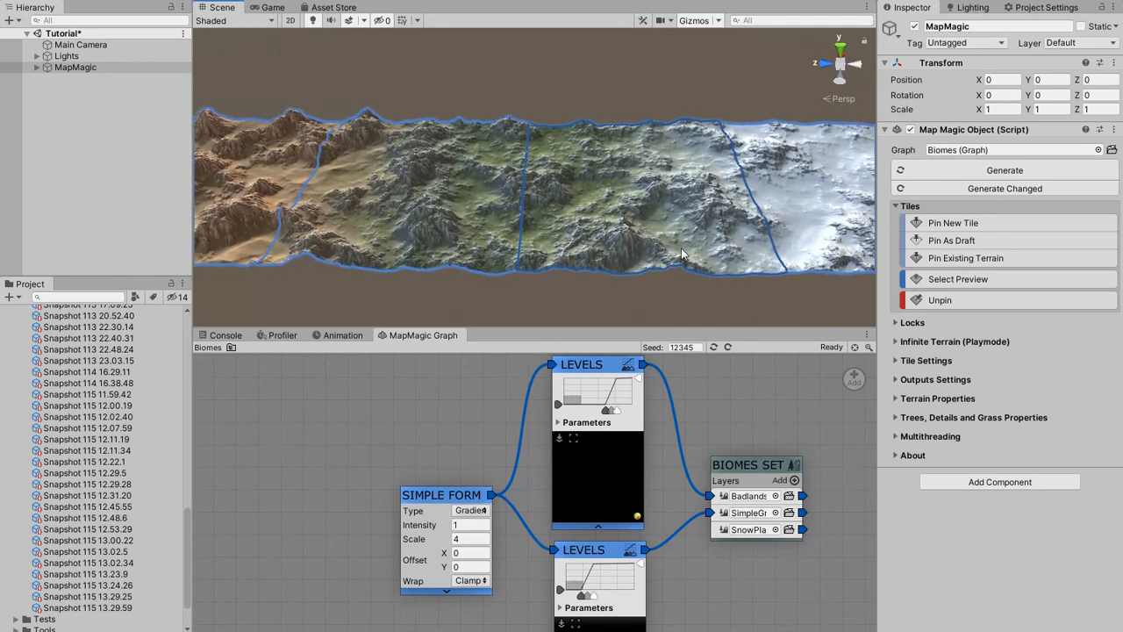
pyautogui.moveTo(733, 211); pyautogui.dragTo(596, 275, button='middle')
pyautogui.scroll(5, 595, 275)
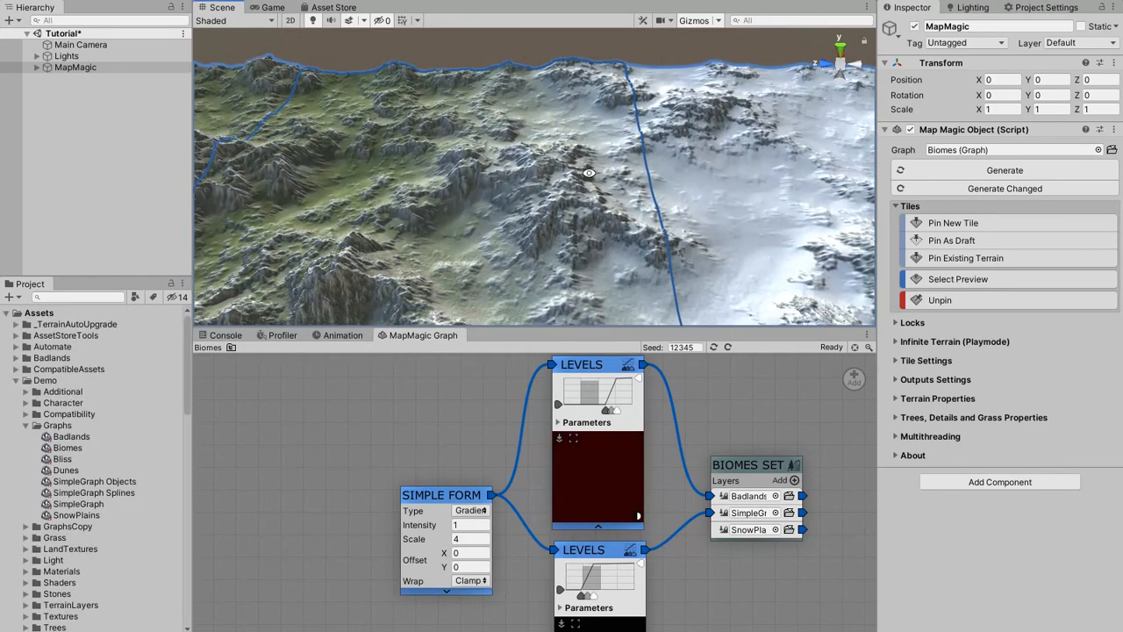
pyautogui.keyDown('alt'); pyautogui.moveTo(589, 173); pyautogui.dragTo(586, 211); pyautogui.keyUp('alt')
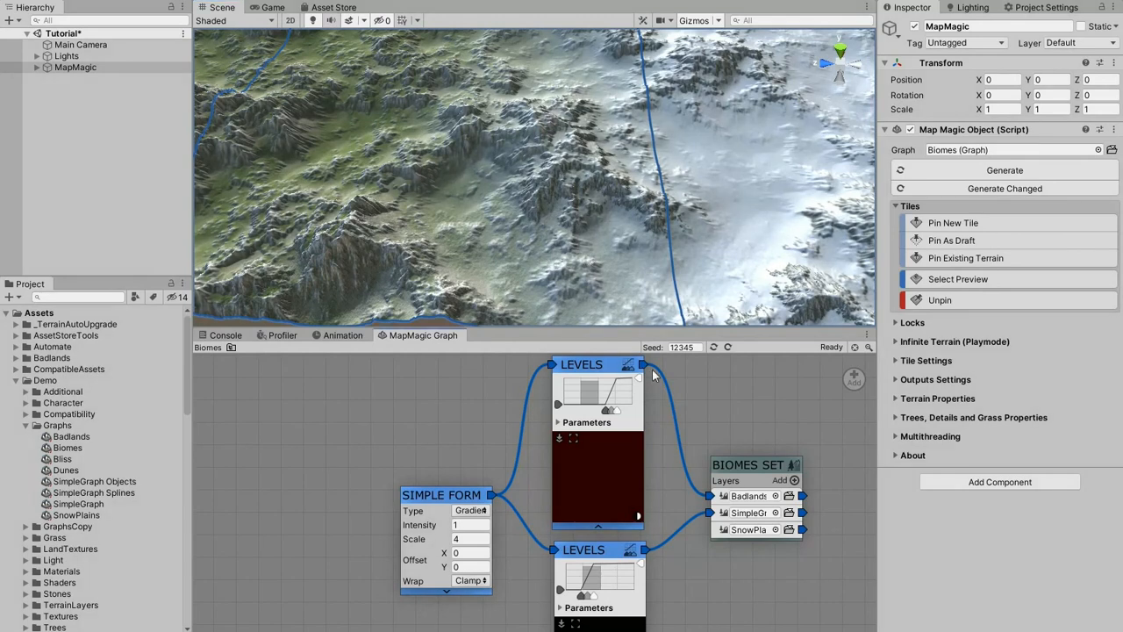
# - Collapse the mask previews of both Levels nodes
pyautogui.moveTo(744, 608); pyautogui.dragTo(636, 493, button='middle')
pyautogui.scroll(-3, 636, 500)
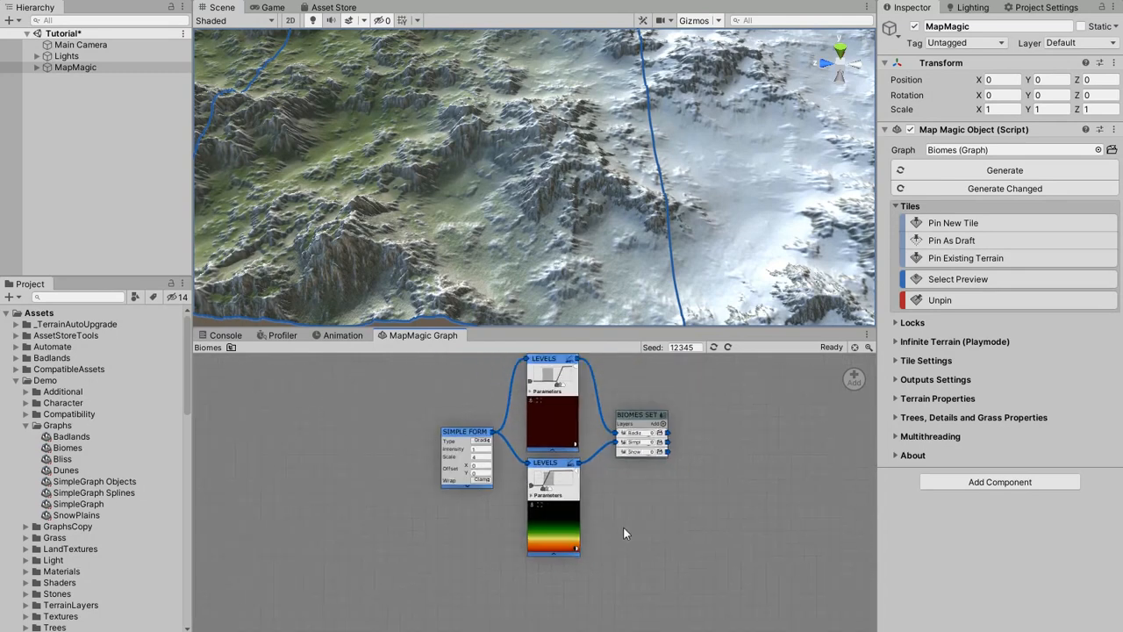
pyautogui.click(552, 554)
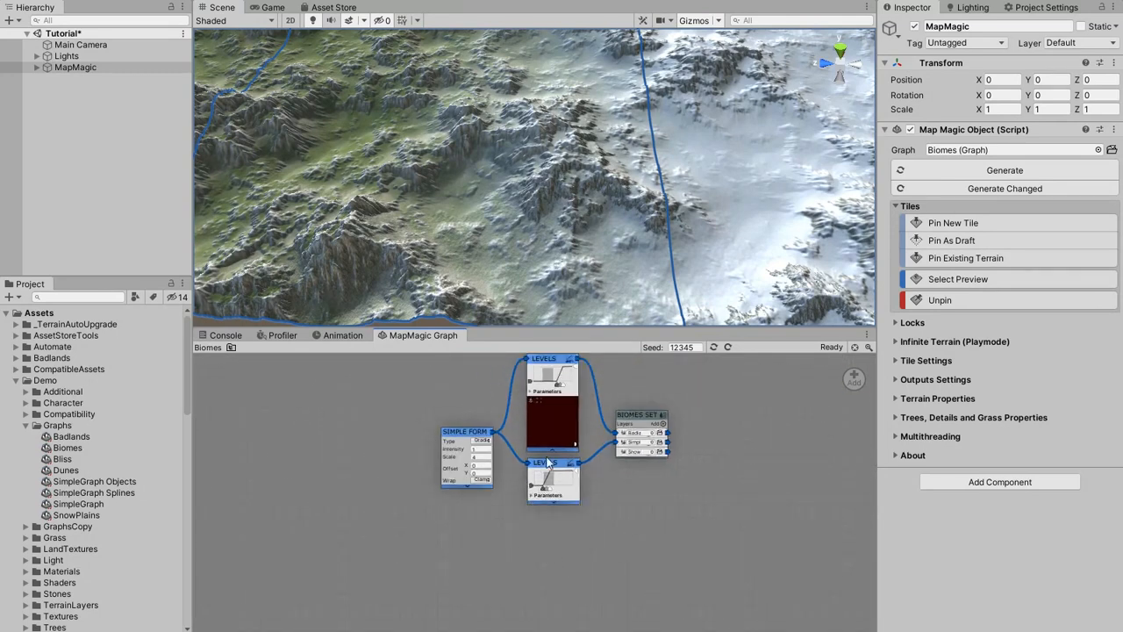
pyautogui.click(546, 448)
# - Add a Noise map generator below the two Levels nodes and stack the three nodes closer together
pyautogui.rightClick(526, 541)
pyautogui.moveTo(575, 543)
pyautogui.moveTo(663, 541)
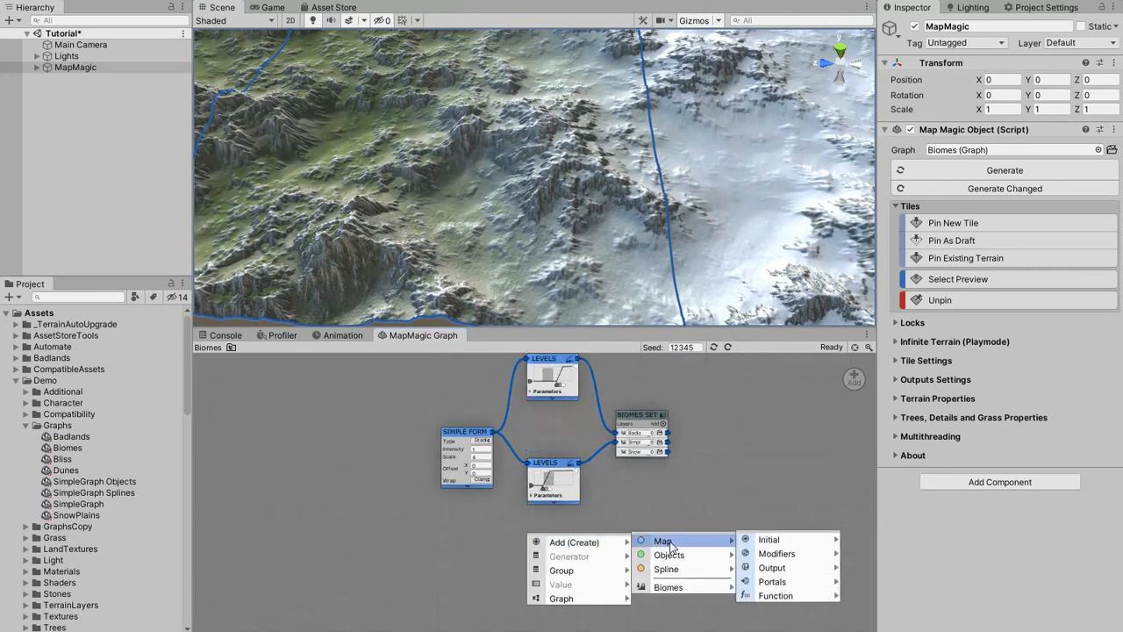
pyautogui.moveTo(769, 540)
pyautogui.click(874, 566)
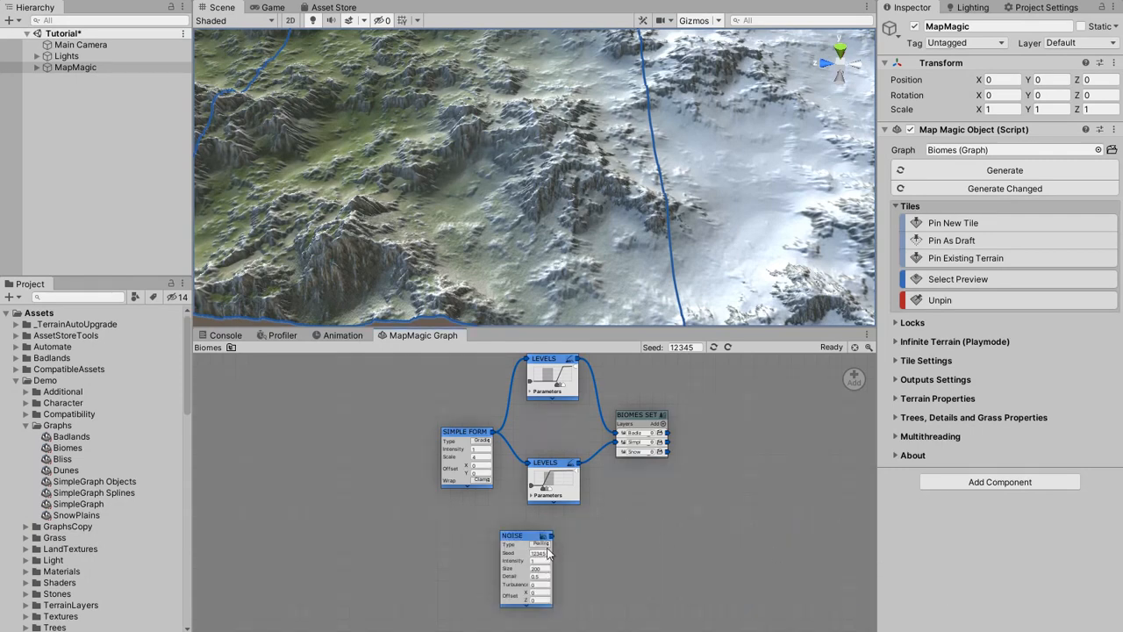
pyautogui.moveTo(532, 542); pyautogui.dragTo(558, 531)
pyautogui.moveTo(563, 365); pyautogui.dragTo(563, 389)
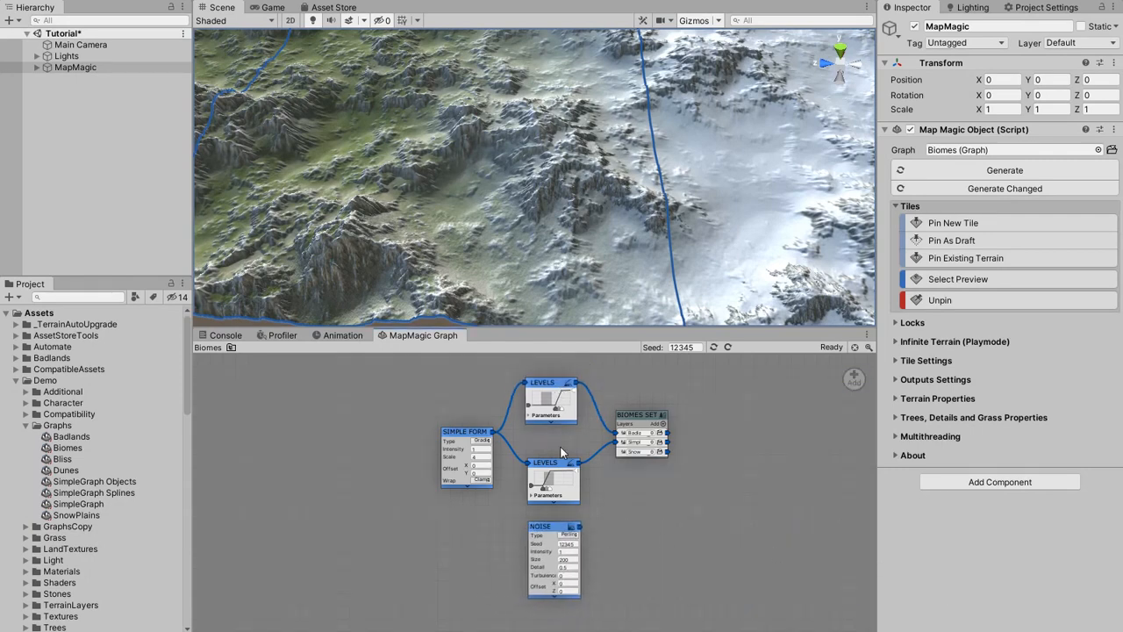
pyautogui.moveTo(562, 464); pyautogui.dragTo(562, 436)
# - Edit the Noise node's detail value, and reposition Noise and Biomes Set to leave space for more nodes
pyautogui.scroll(5, 549, 509)
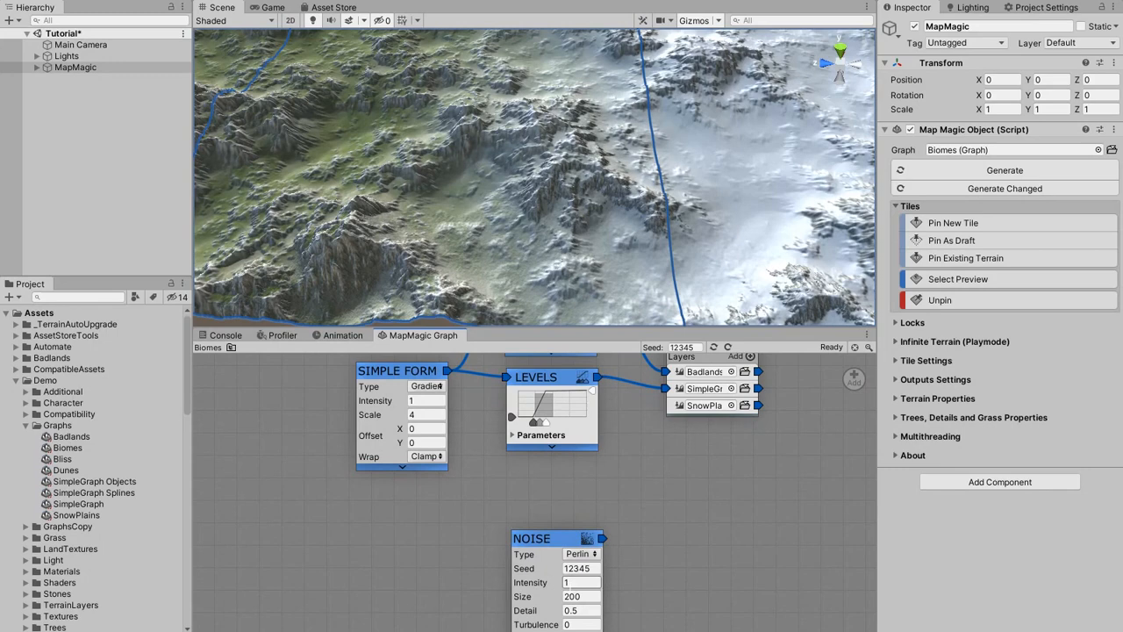
pyautogui.click(580, 612)
pyautogui.write('0')
pyautogui.moveTo(733, 485); pyautogui.dragTo(638, 554, button='middle')
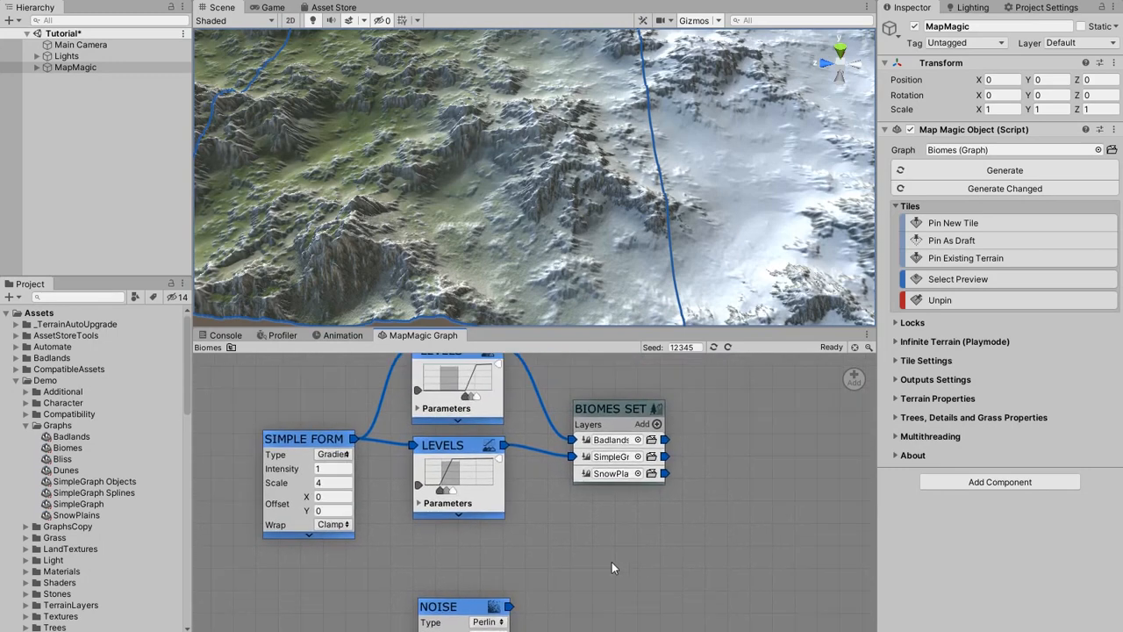
pyautogui.moveTo(468, 605); pyautogui.dragTo(464, 544)
pyautogui.moveTo(608, 410); pyautogui.dragTo(719, 371)
pyautogui.moveTo(637, 490); pyautogui.dragTo(612, 510, button='middle')
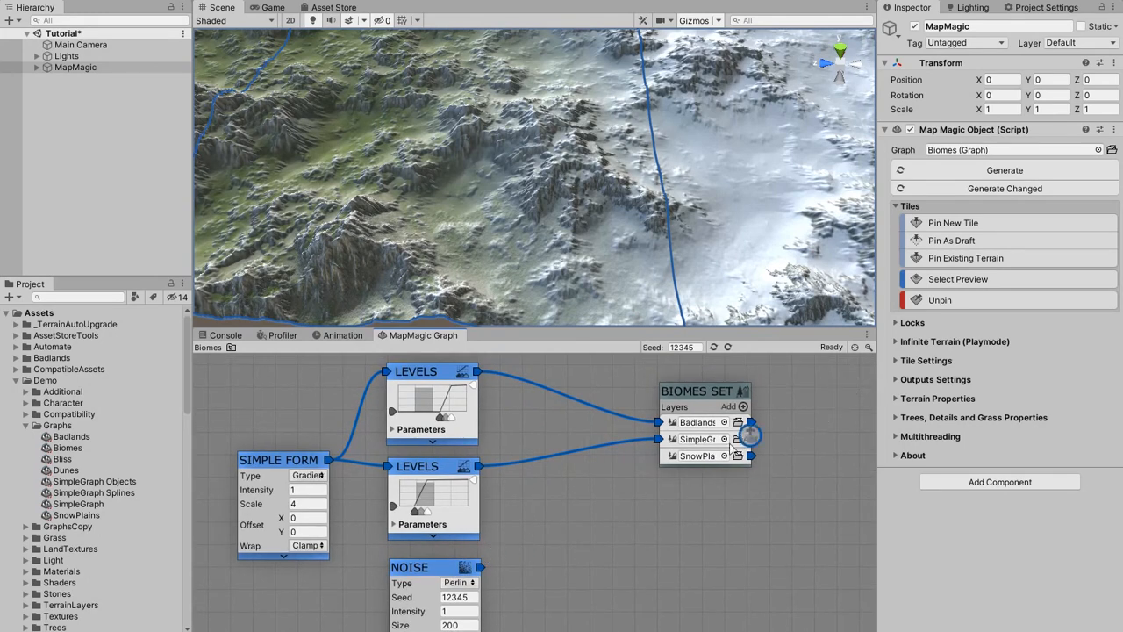
# - Insert a Blend node between the lower Levels and the SimpleGraph layer, with Noise feeding its first layer in Overlay mode
pyautogui.click(562, 454)
pyautogui.click(579, 459)
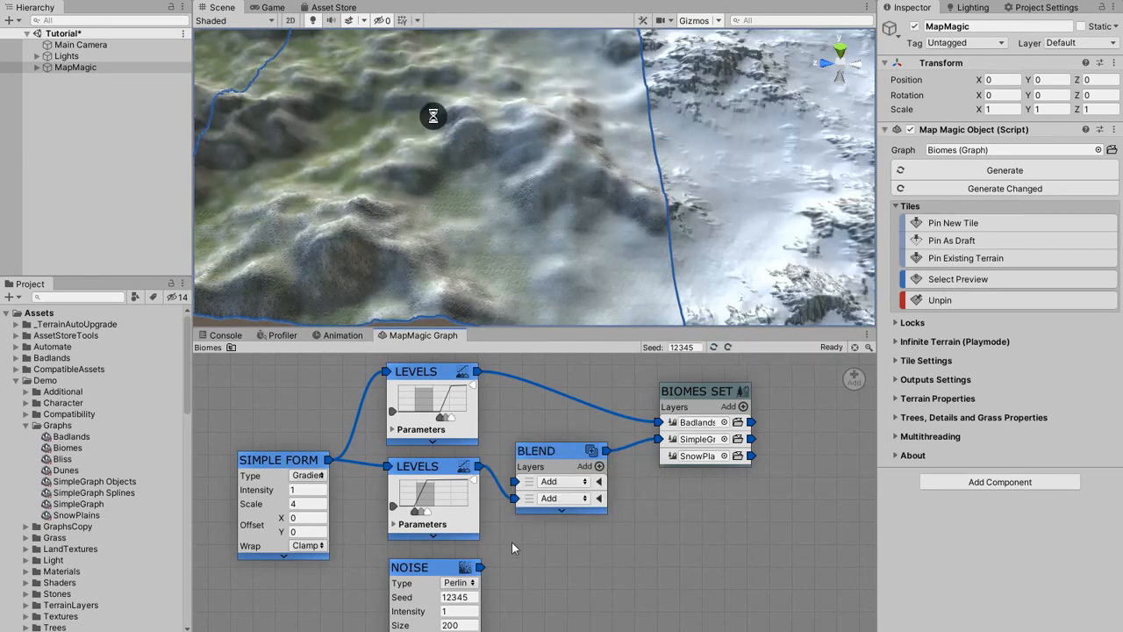
pyautogui.moveTo(482, 566); pyautogui.dragTo(514, 482)
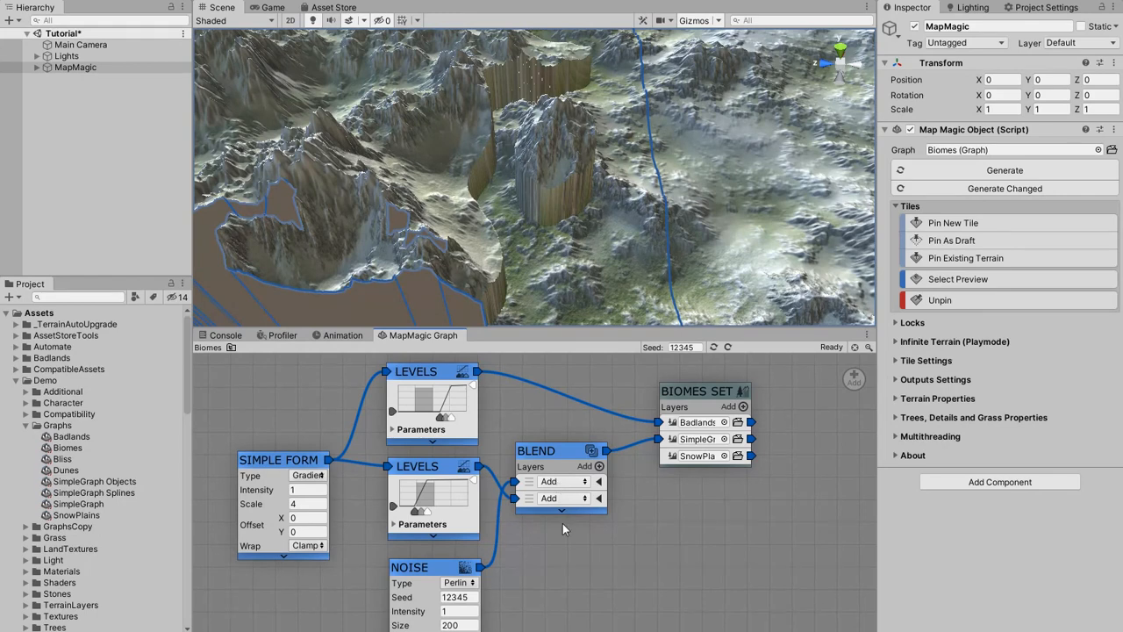
pyautogui.click(562, 482)
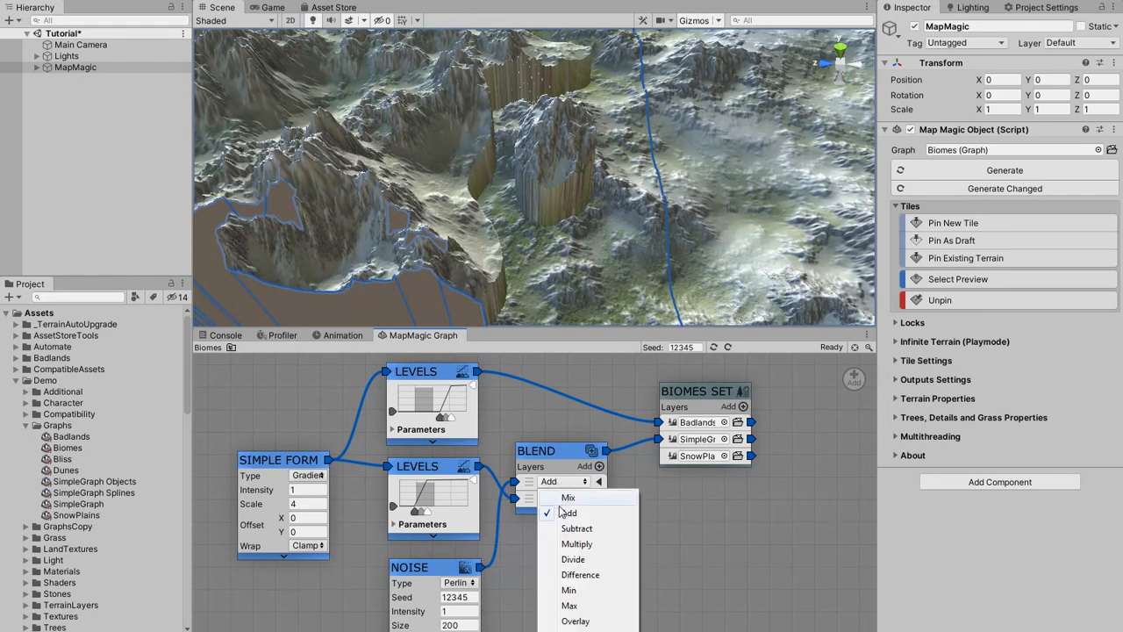
pyautogui.click(576, 620)
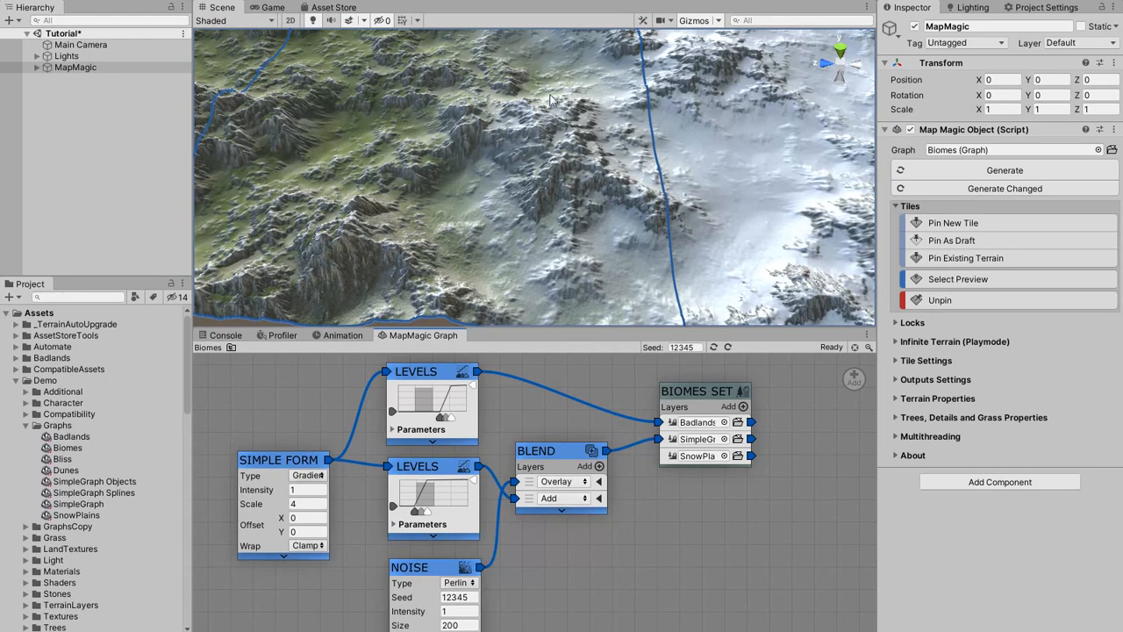
# - Insert a Contrast node between Blend and the SimpleGraph layer, and set its contrast to 5.27
pyautogui.moveTo(711, 394); pyautogui.dragTo(814, 383)
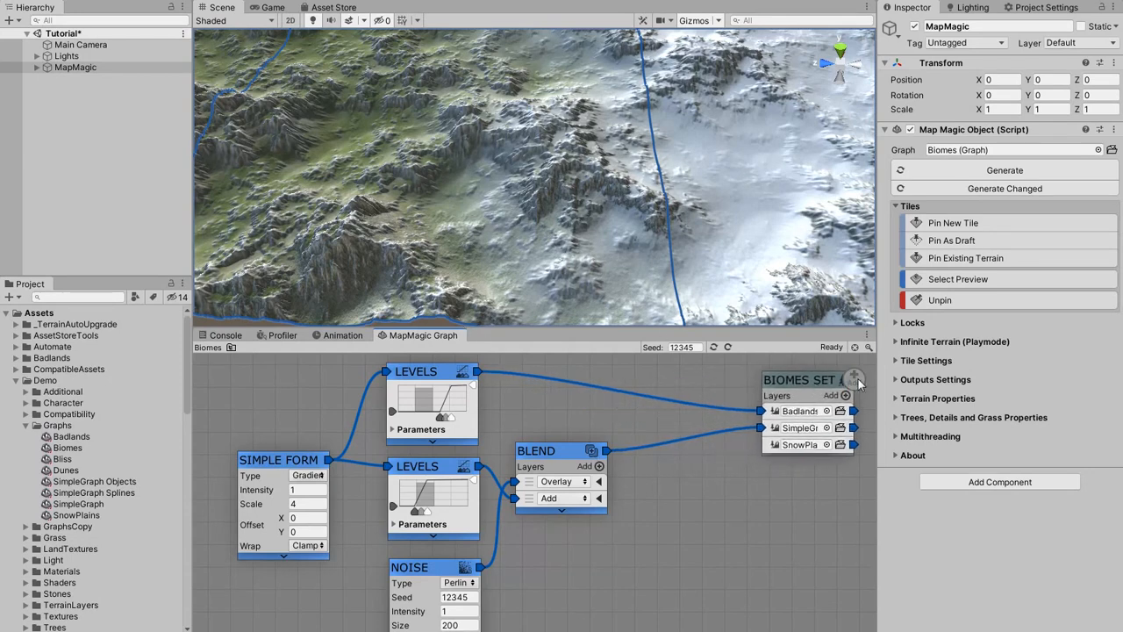
pyautogui.rightClick(683, 436)
pyautogui.click(717, 485)
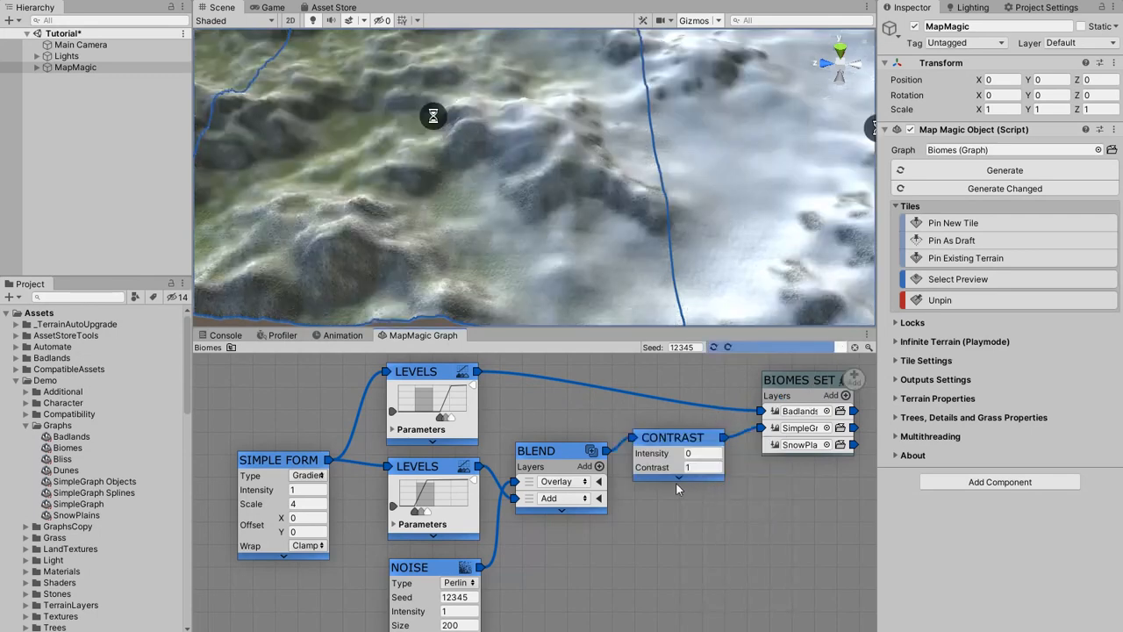
pyautogui.moveTo(1044, 469); pyautogui.dragTo(459, 440)
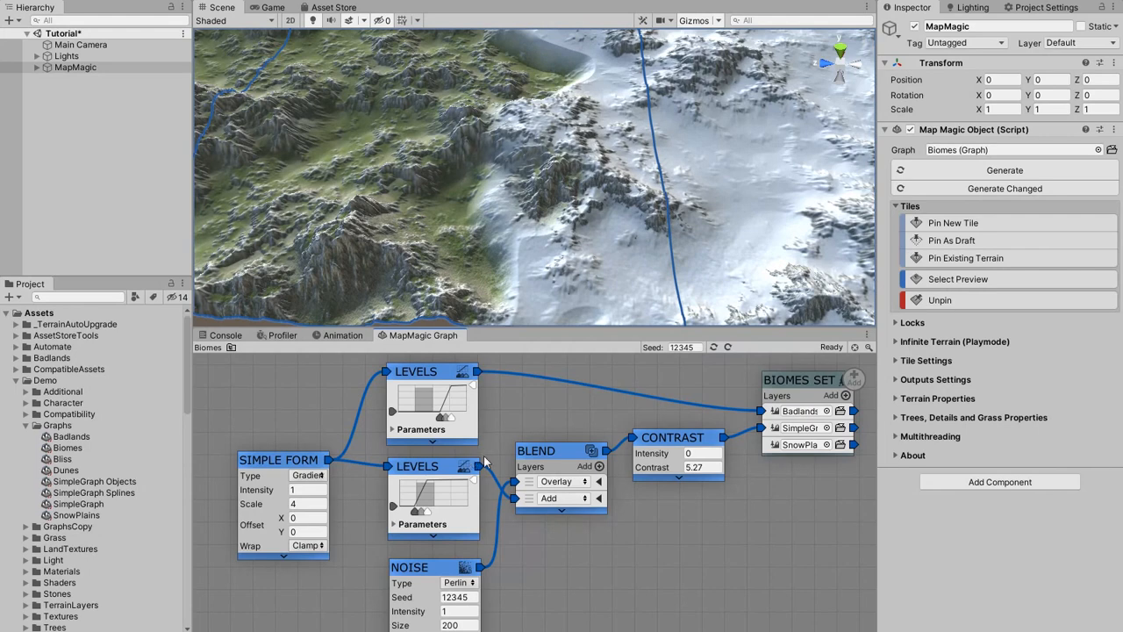
# - Reduce the Noise node's size to 161 and the Contrast node's contrast to 2.51
pyautogui.keyDown('alt'); pyautogui.moveTo(564, 148); pyautogui.dragTo(608, 228); pyautogui.keyUp('alt')
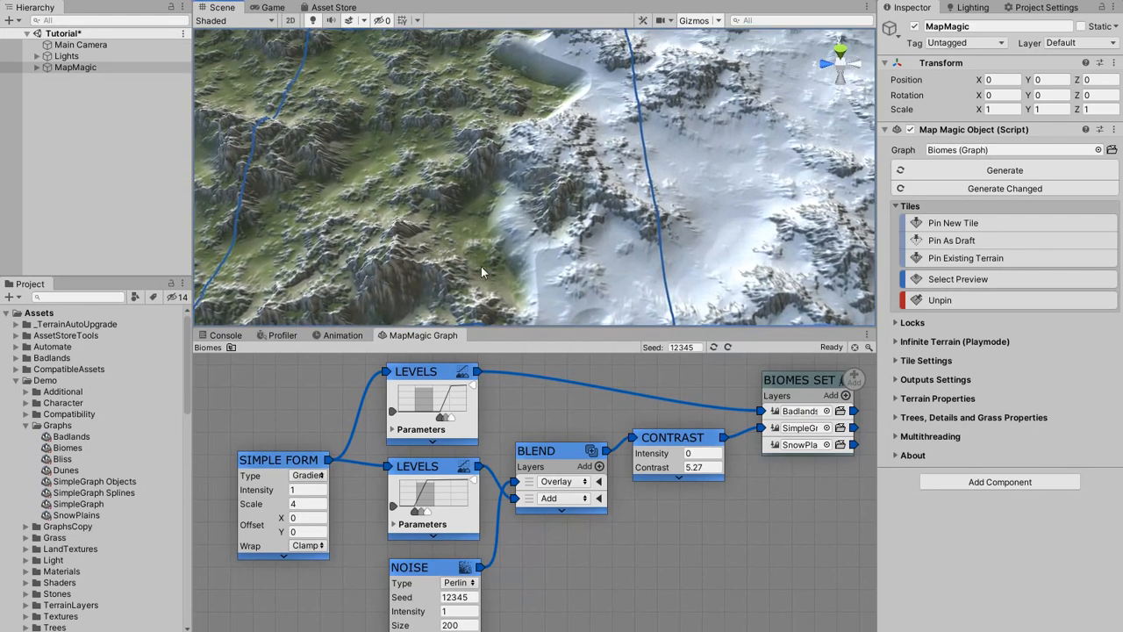
pyautogui.moveTo(416, 625); pyautogui.dragTo(199, 620)
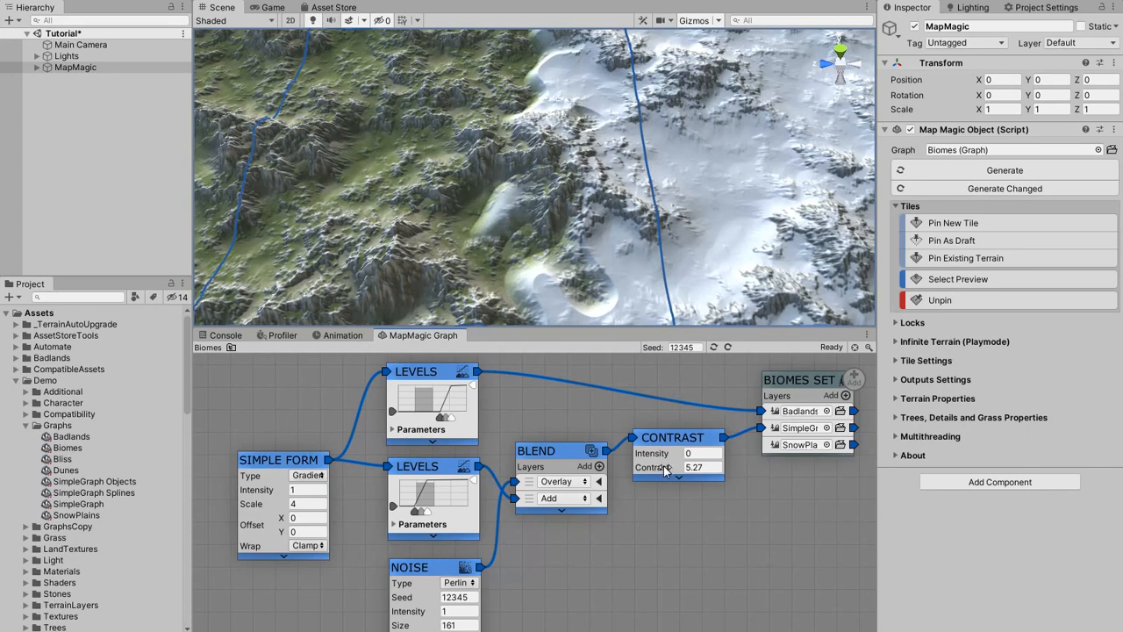
pyautogui.moveTo(659, 467); pyautogui.dragTo(79, 484)
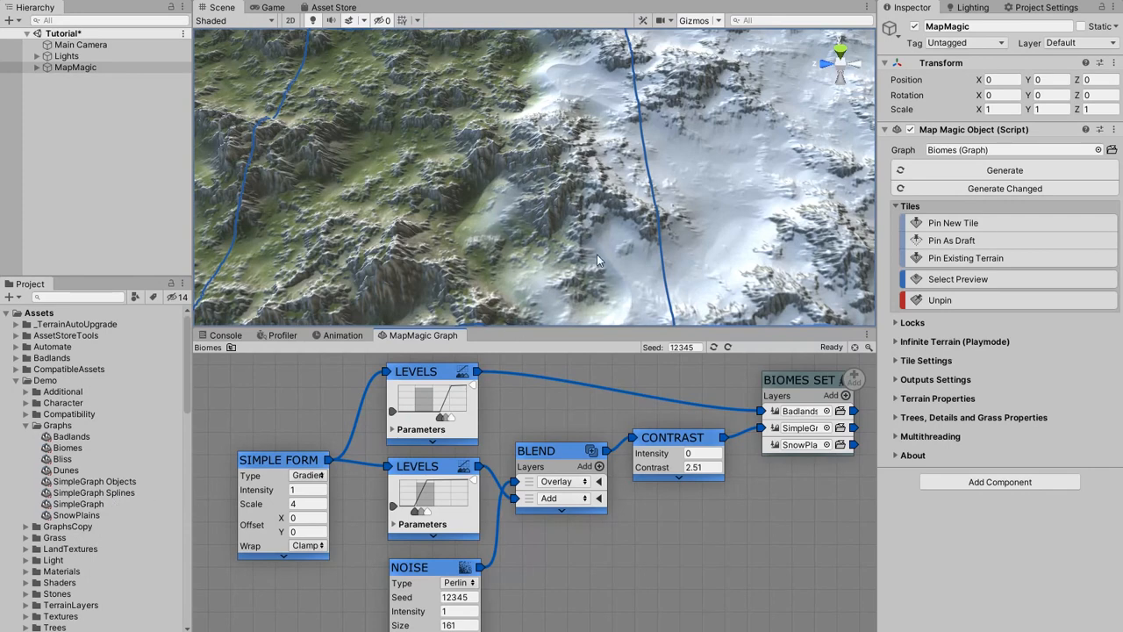
# - Insert a Curve node between Contrast and the SimpleGraph layer, and shape its curve into a smooth S
pyautogui.moveTo(772, 512); pyautogui.dragTo(612, 565, button='middle')
pyautogui.moveTo(672, 430); pyautogui.dragTo(787, 415)
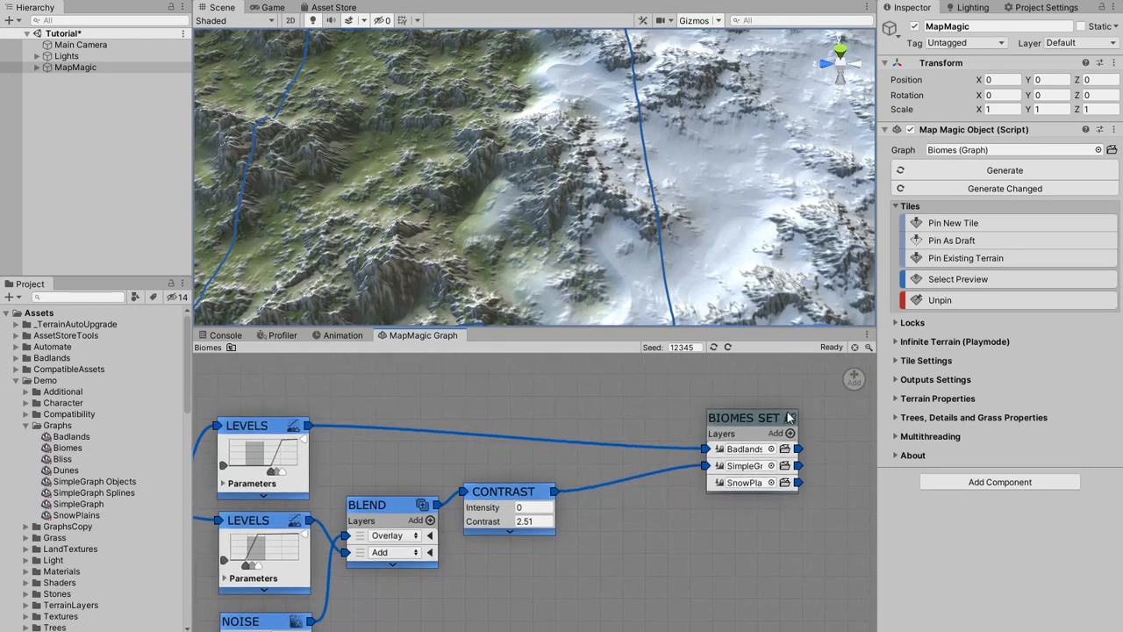
pyautogui.moveTo(702, 465); pyautogui.dragTo(627, 476)
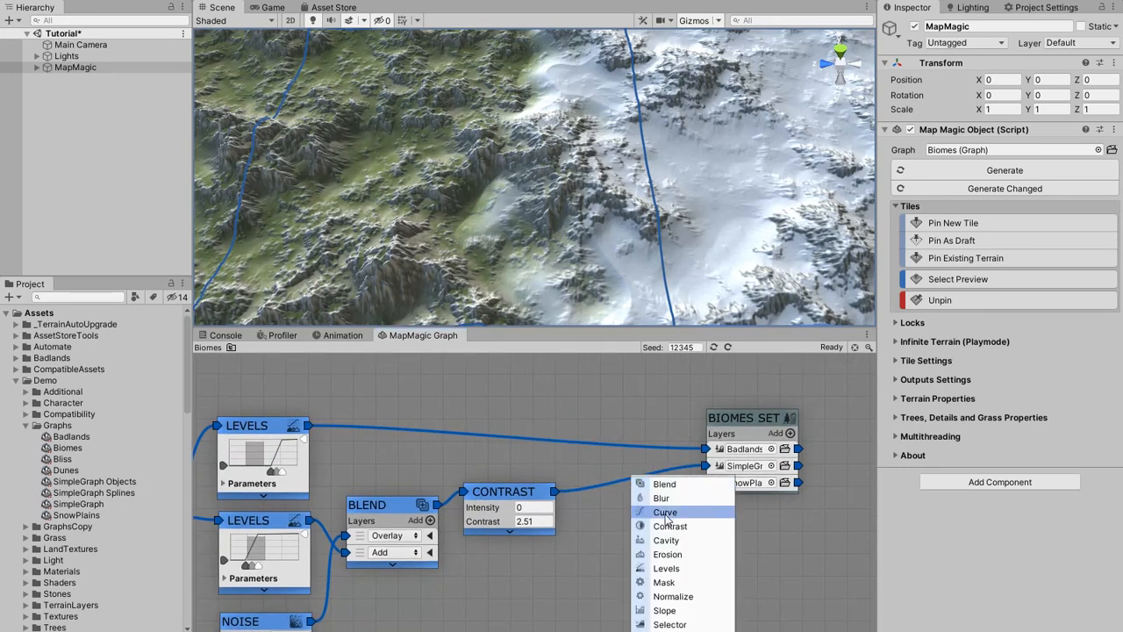
pyautogui.click(665, 516)
pyautogui.moveTo(605, 559); pyautogui.dragTo(611, 571)
pyautogui.moveTo(662, 517); pyautogui.dragTo(657, 502)
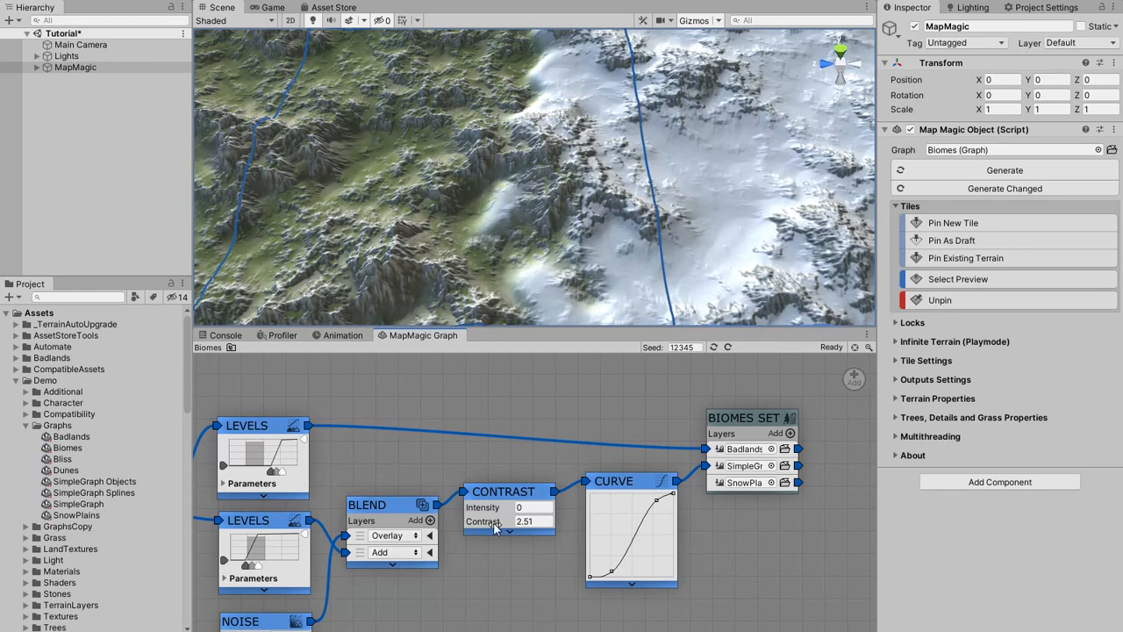
# - Lower the contrast of the node feeding the Curve to 1.41, and review the terrain over to the Badlands border
pyautogui.moveTo(494, 526); pyautogui.dragTo(481, 526)
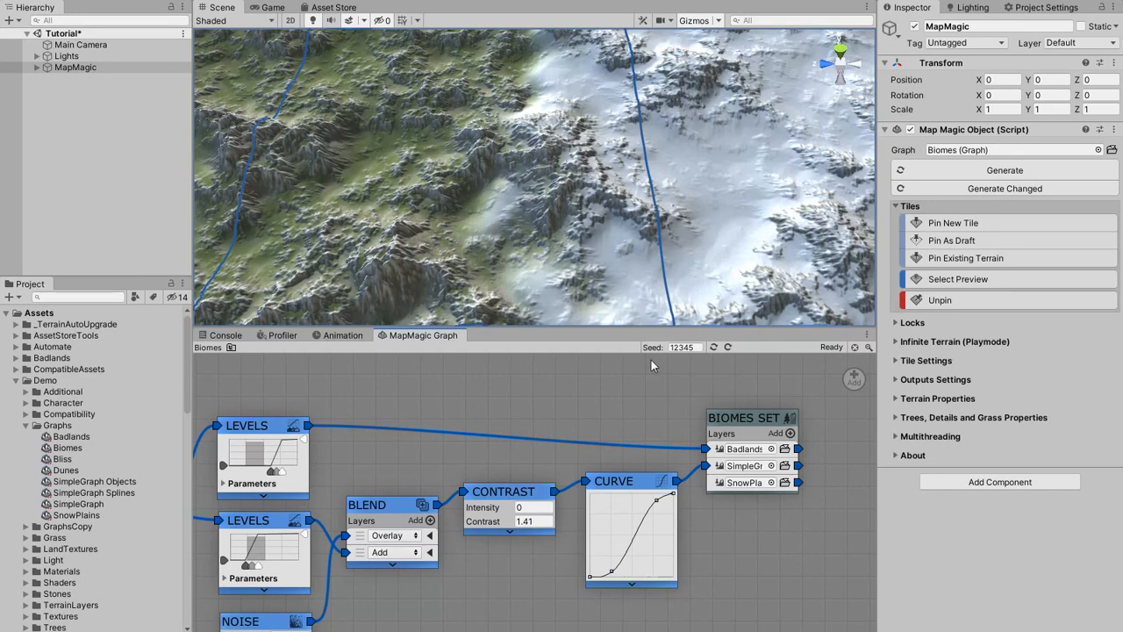
pyautogui.moveTo(424, 208); pyautogui.dragTo(624, 204, button='middle')
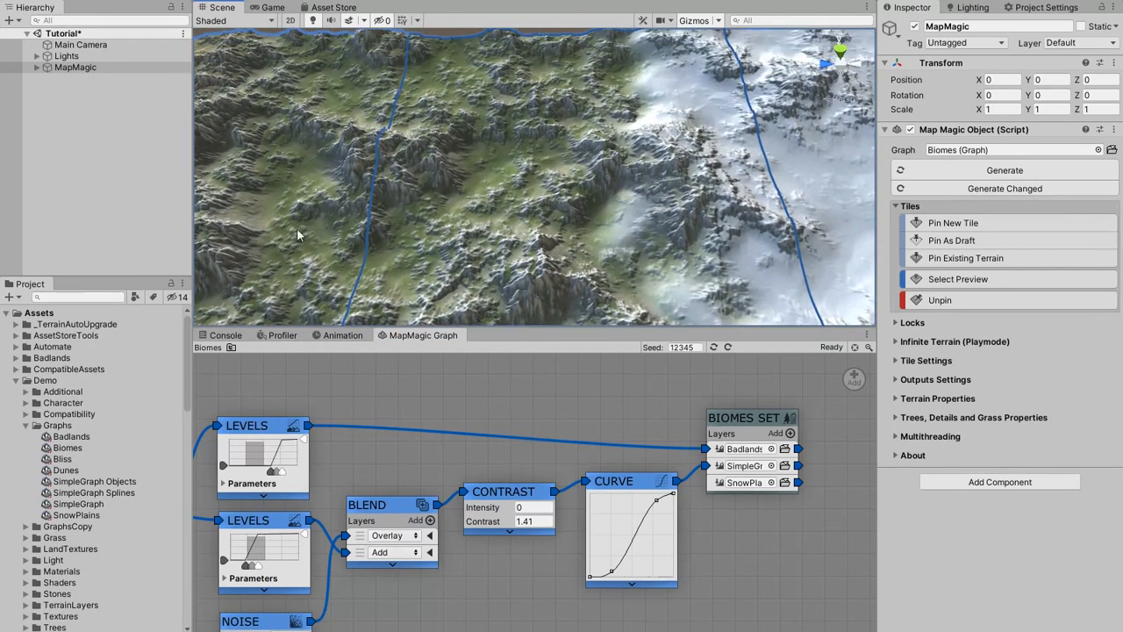
pyautogui.moveTo(274, 229); pyautogui.dragTo(654, 230, button='middle')
pyautogui.moveTo(923, 225); pyautogui.dragTo(1083, 237, button='middle')
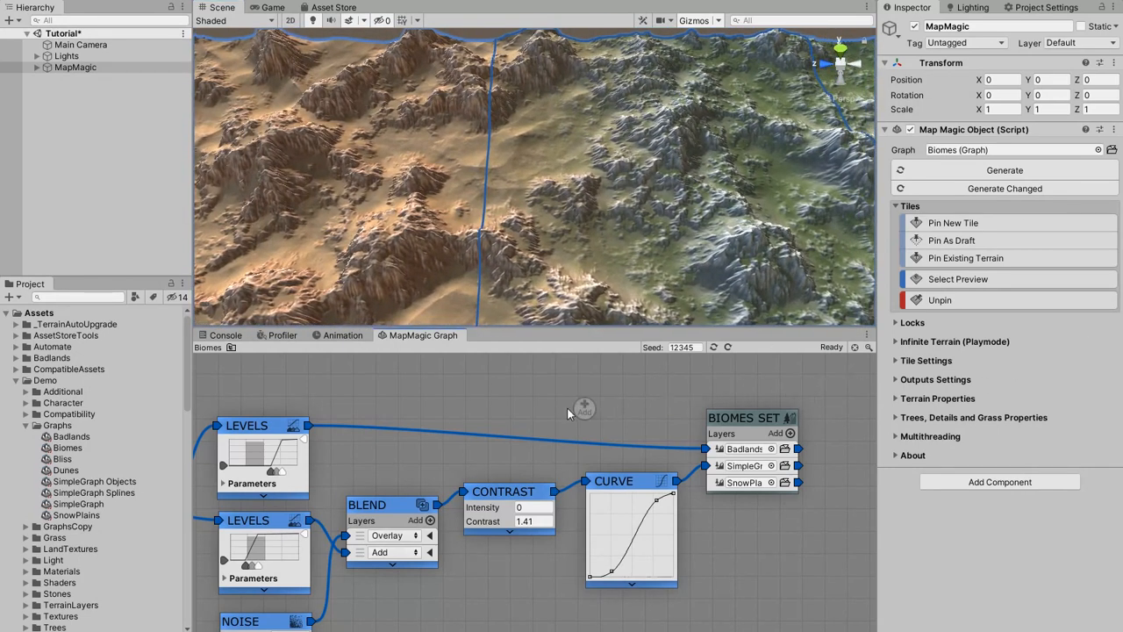
# - Insert a Blend node between the upper Levels and the Badlands layer, with Noise feeding its first layer in Overlay mode
pyautogui.rightClick(443, 431)
pyautogui.click(473, 436)
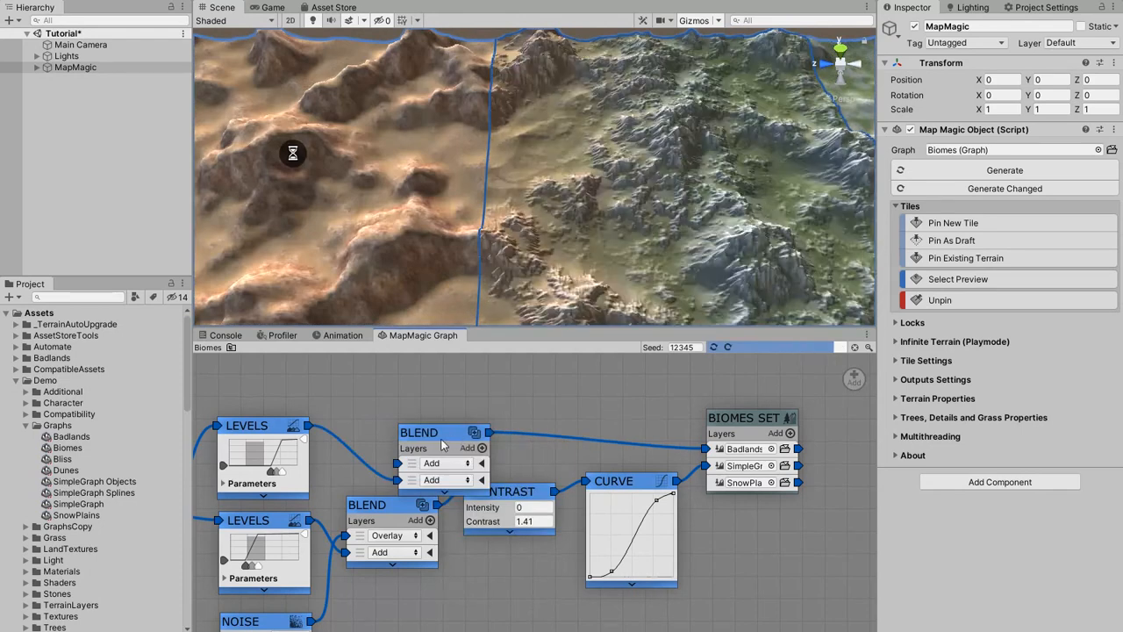
pyautogui.moveTo(428, 434); pyautogui.dragTo(428, 386)
pyautogui.moveTo(332, 618); pyautogui.dragTo(387, 415)
pyautogui.click(428, 415)
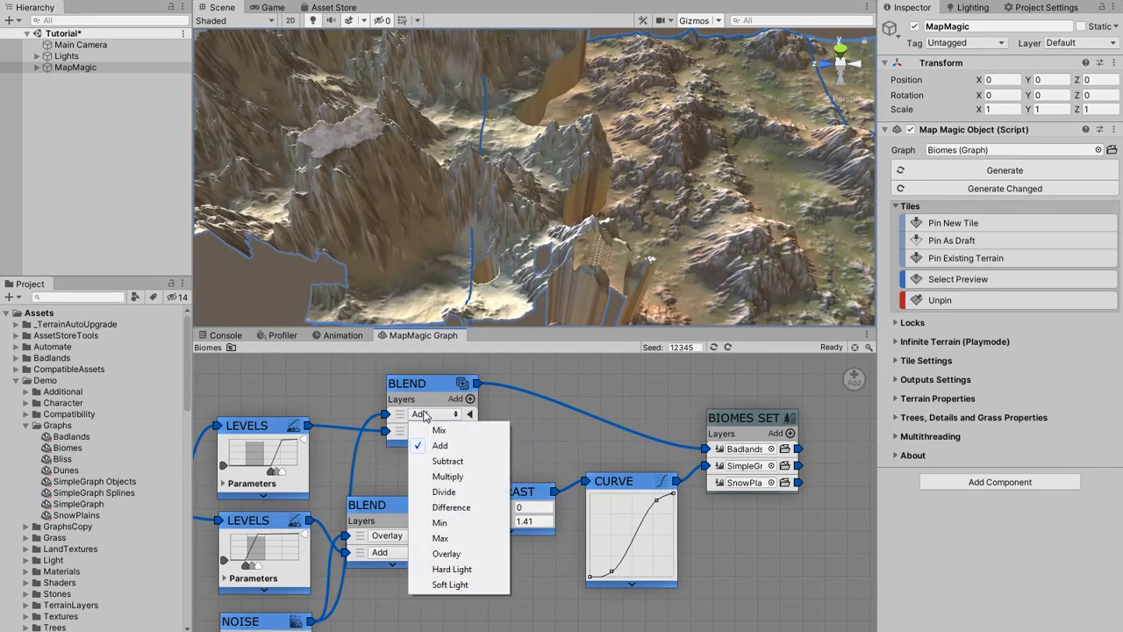
pyautogui.click(440, 555)
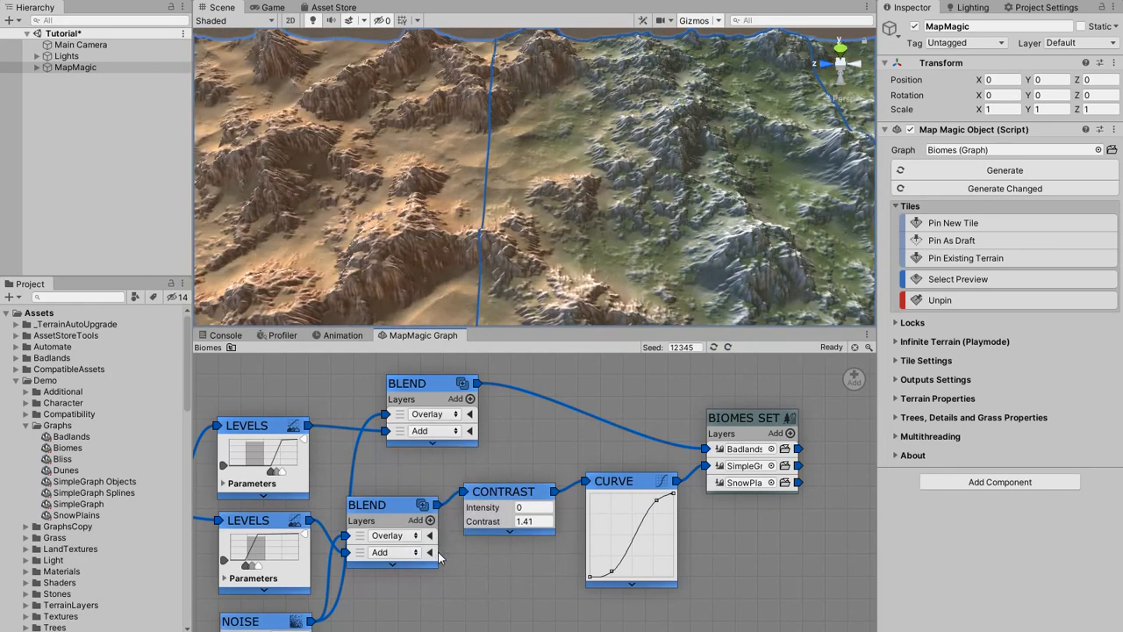
# - Insert a Contrast node between the upper Blend and the Badlands layer, and set its contrast to 2.18
pyautogui.rightClick(559, 401)
pyautogui.click(580, 443)
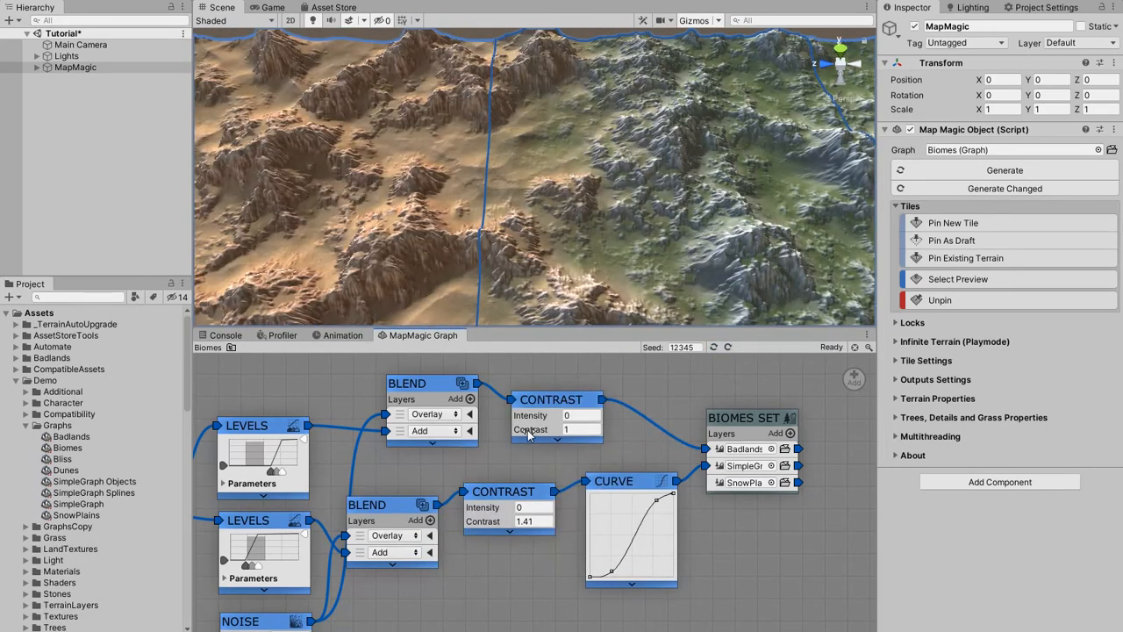
pyautogui.moveTo(619, 420); pyautogui.dragTo(994, 409)
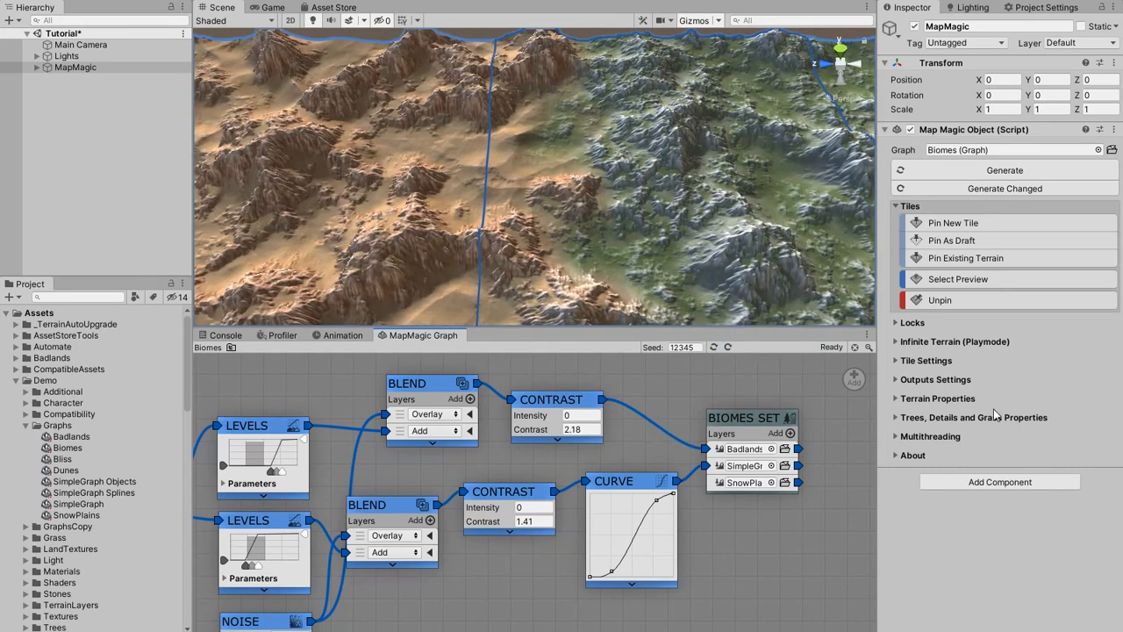
pyautogui.moveTo(789, 260); pyautogui.dragTo(732, 256, button='middle')
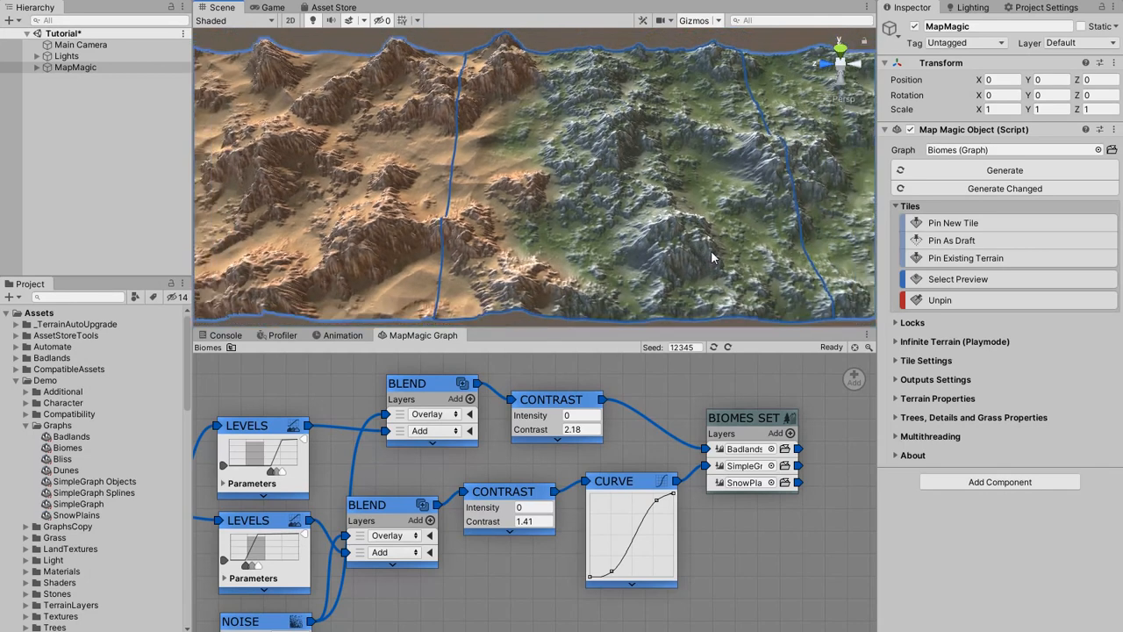